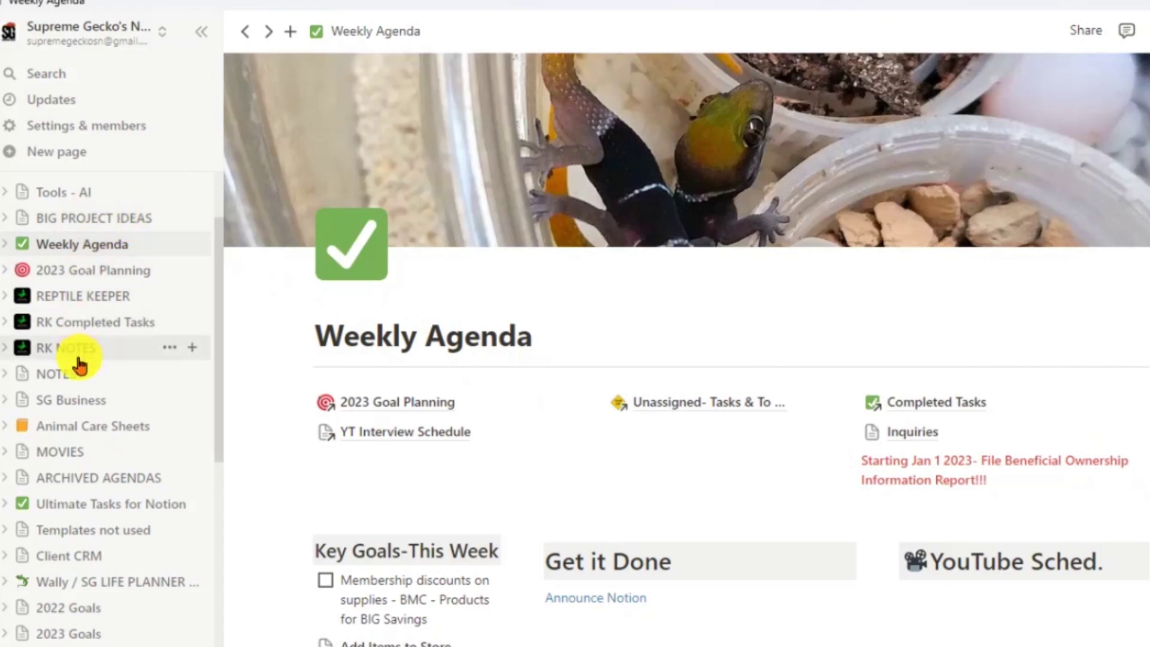
- Look through the NOTES and Animal Care Sheets pages, including the Insects sub-page, and return to Weekly Agenda
{"action": "left_click", "coordinate": [72, 375]}
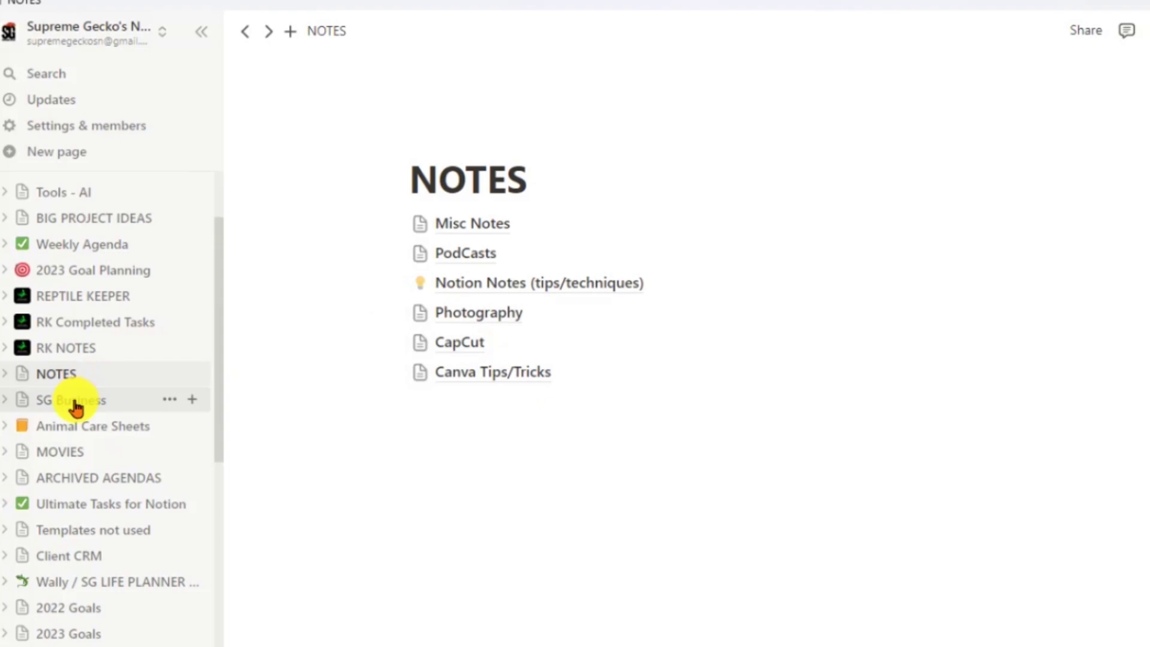
{"action": "left_click", "coordinate": [84, 428]}
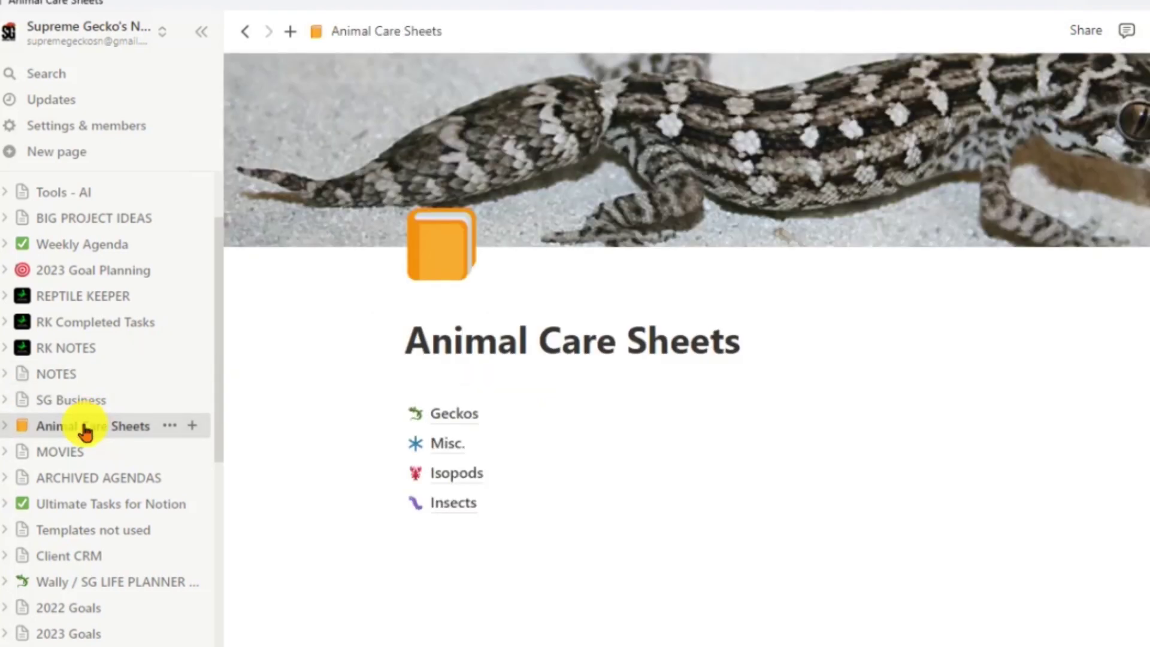
{"action": "left_click", "coordinate": [466, 420]}
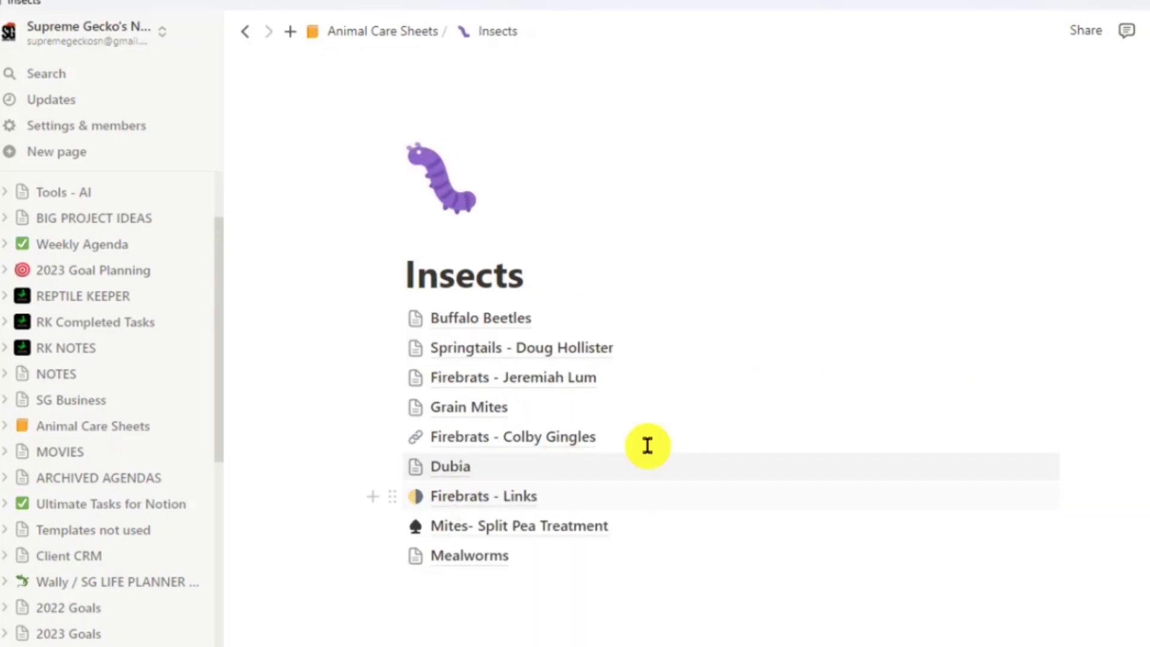
{"action": "left_click", "coordinate": [514, 502]}
{"action": "left_click", "coordinate": [244, 36]}
{"action": "left_click", "coordinate": [95, 244]}
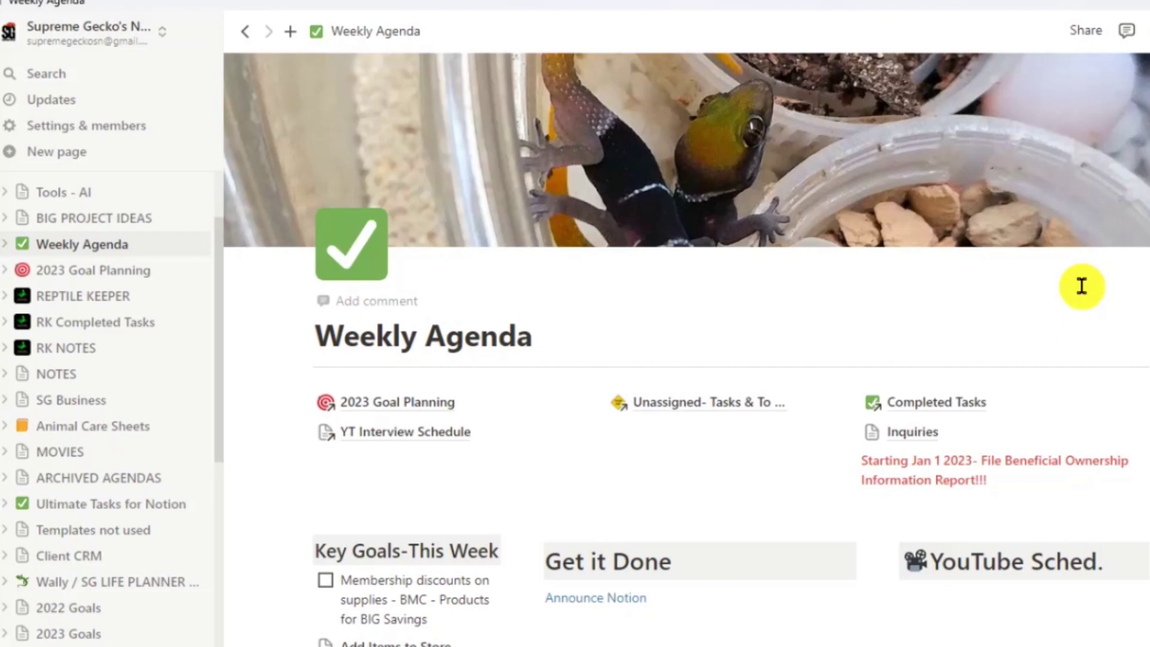
{"action": "mouse_move", "coordinate": [1138, 253]}
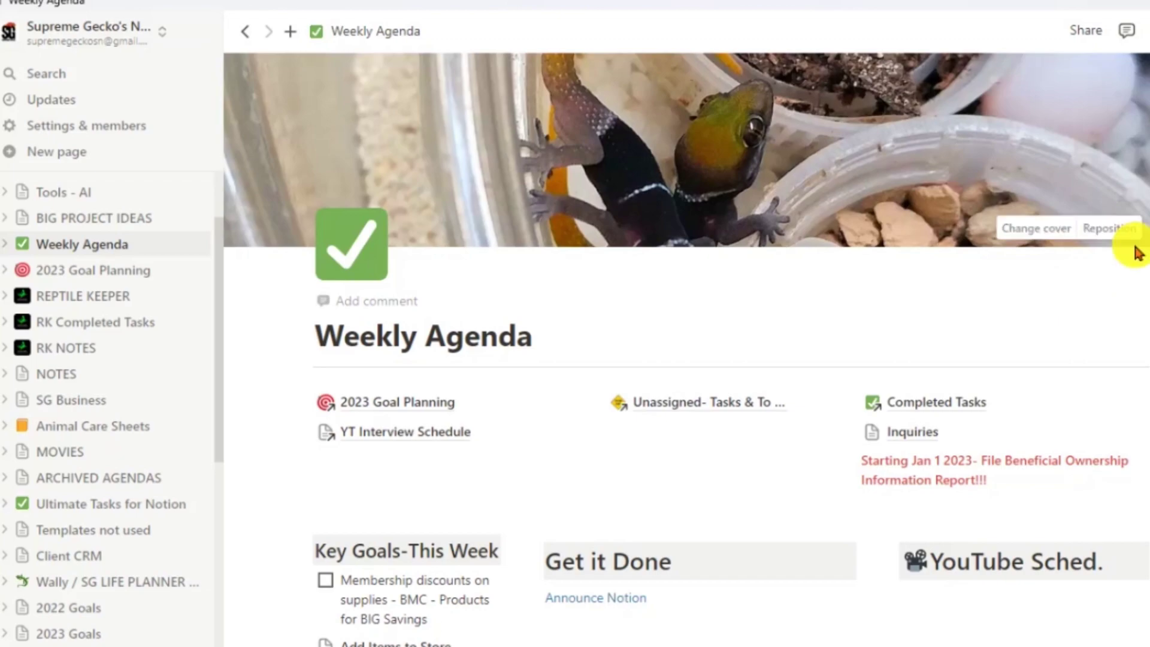
- Open the REPTILE KEEPER page with the sidebar hidden and follow its NOTES section link to RK NOTES
{"action": "left_click", "coordinate": [70, 299]}
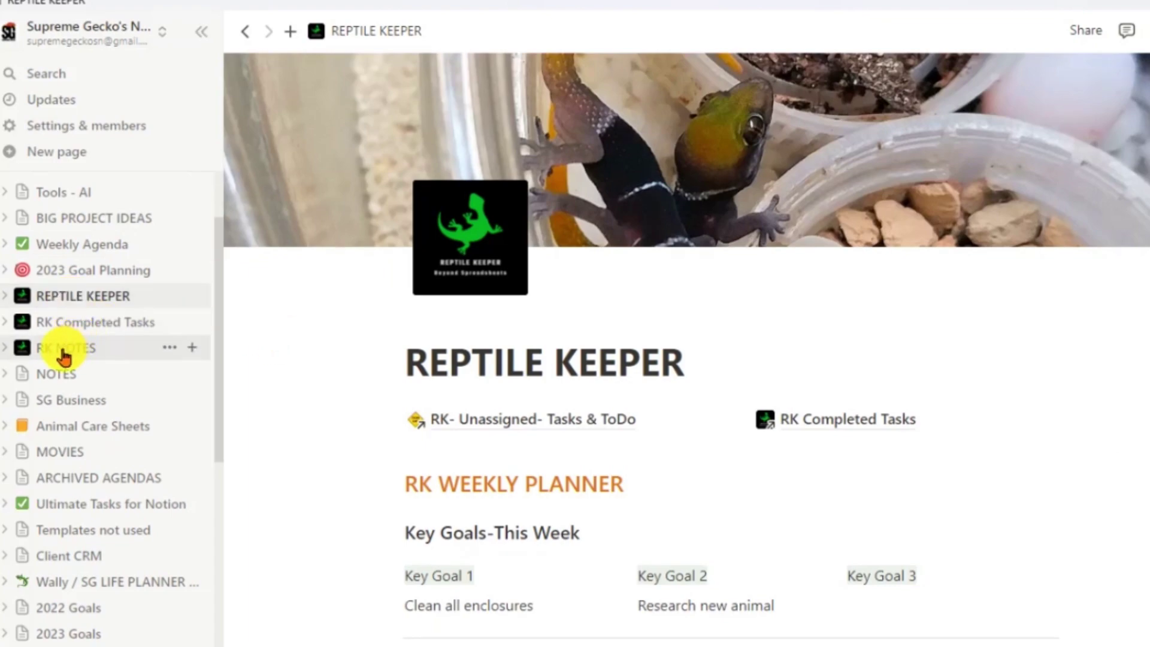
{"action": "left_click", "coordinate": [204, 42]}
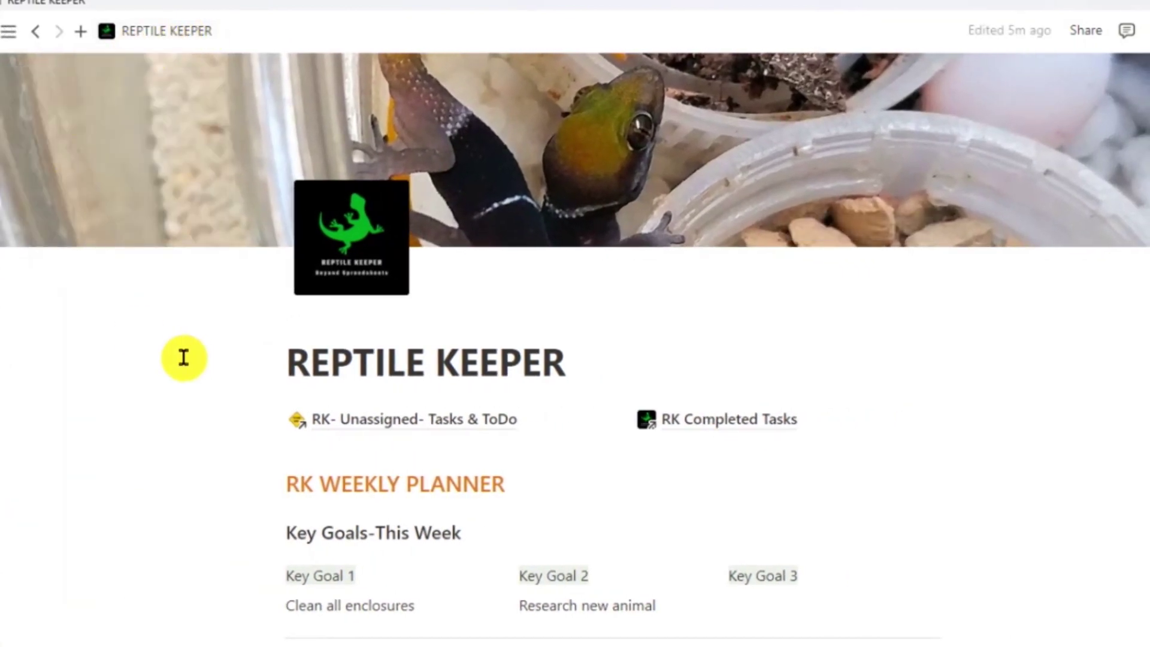
{"action": "scroll", "coordinate": [878, 350], "scroll_direction": "down", "scroll_amount": 12}
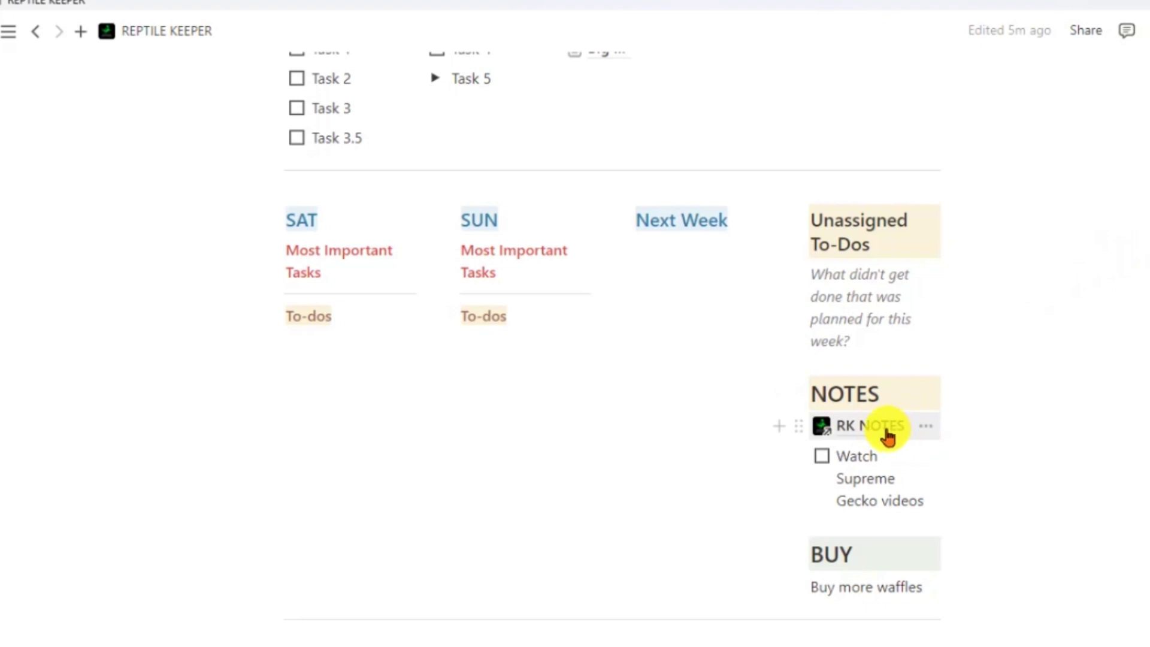
{"action": "left_click", "coordinate": [887, 437]}
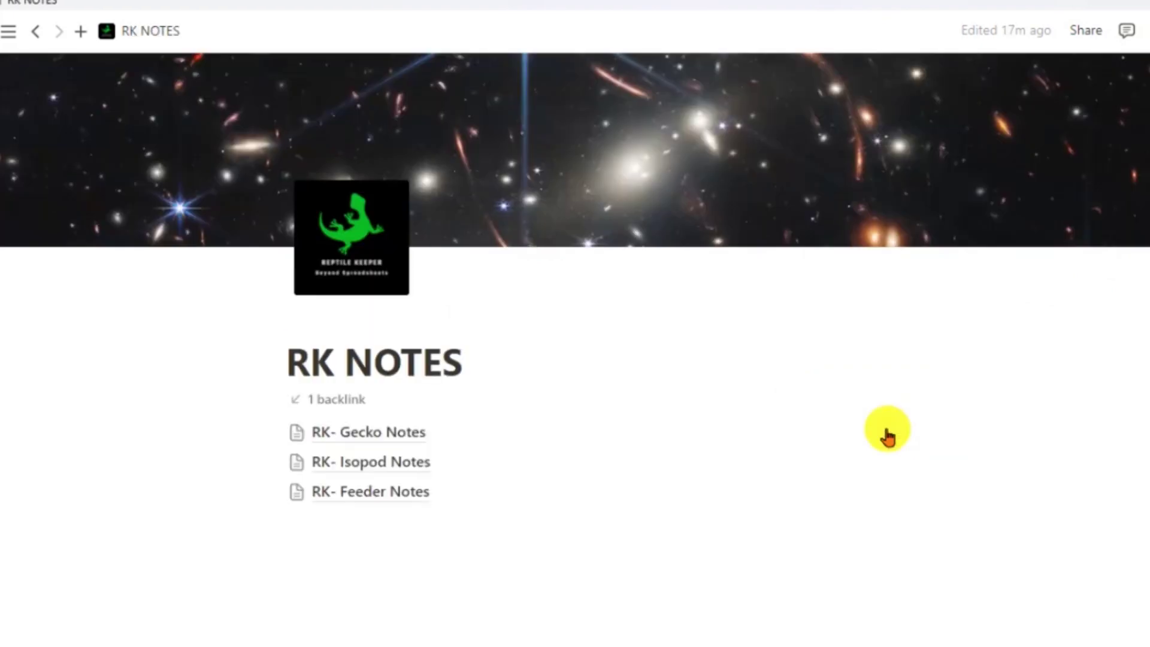
- Add a sub-page titled "Personal information" below RK- Feeder Notes on the RK NOTES page
{"action": "left_click", "coordinate": [378, 522]}
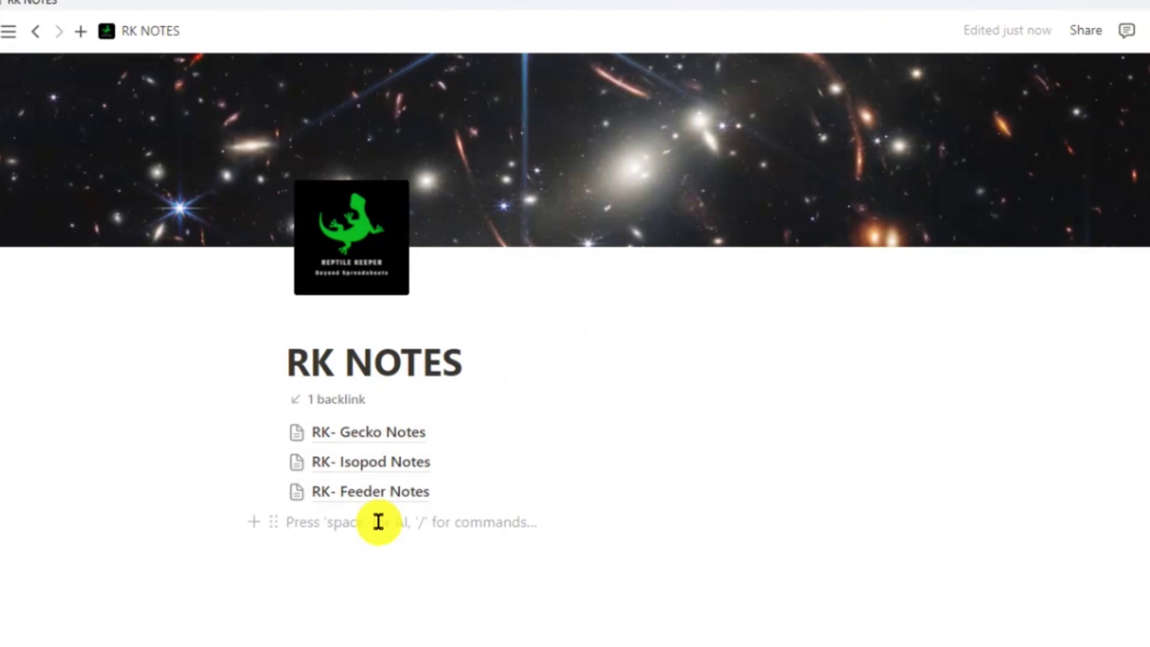
{"action": "type", "text": "/page"}
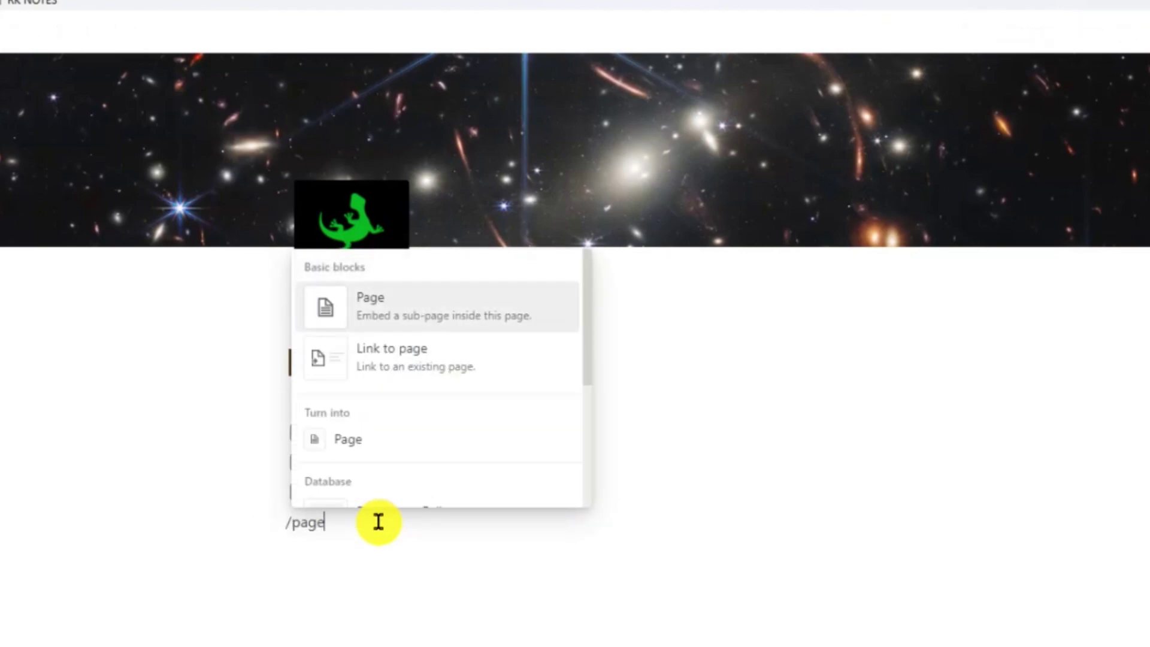
{"action": "key", "text": "Return"}
{"action": "type", "text": "Per"}
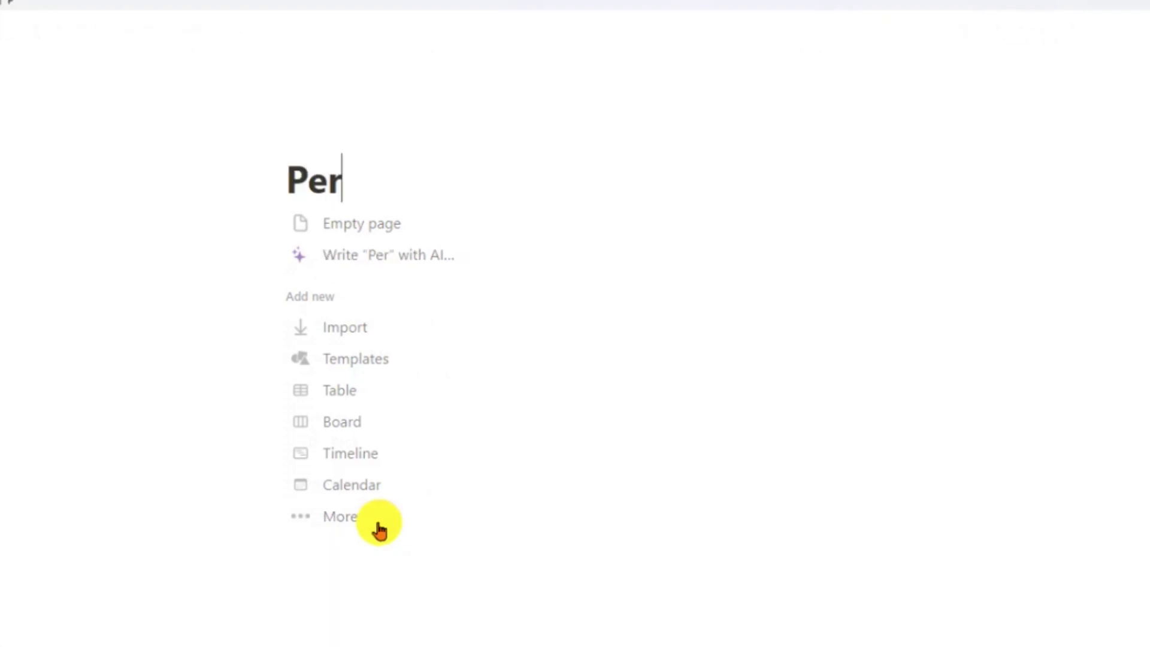
{"action": "type", "text": "sonal information"}
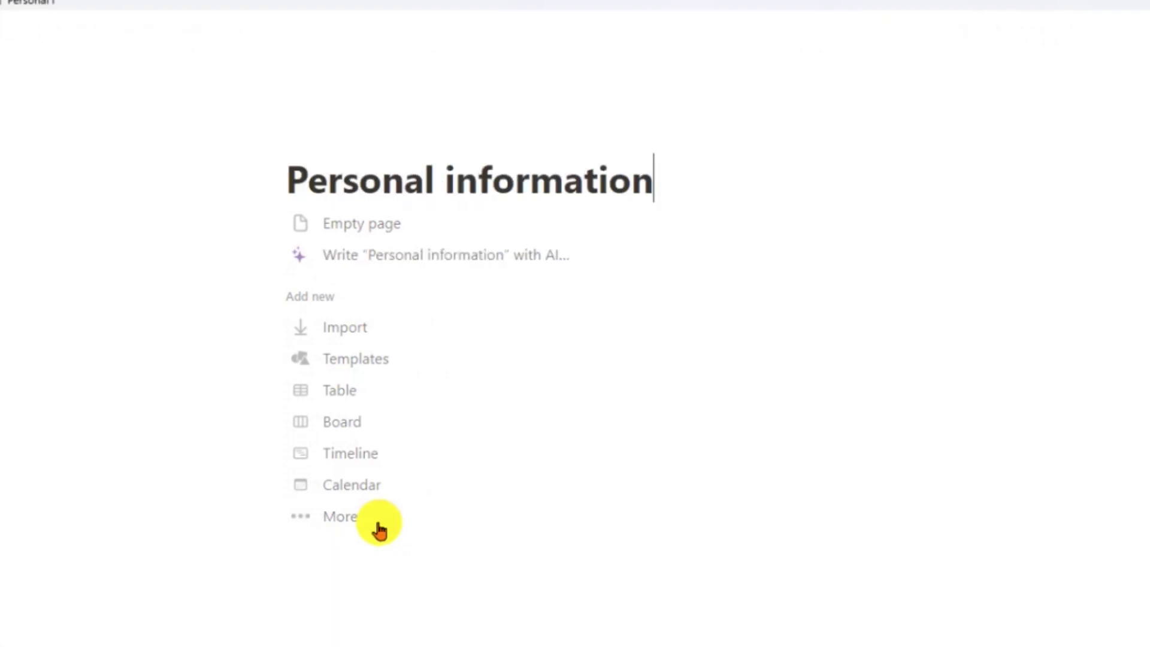
- Fill the new page with three placeholder lines: "ansdflkjsdflkansdflknsadf", "asdfajsdflasdnfaf" and "asdjasdfnjsakjbasf"
{"action": "key", "text": "Return"}
{"action": "type", "text": "ansdflkjsdflkansdflknsadf"}
{"action": "key", "text": "Return"}
{"action": "type", "text": "asdfajsdflasdnfaf"}
{"action": "key", "text": "Return"}
{"action": "type", "text": "asd"}
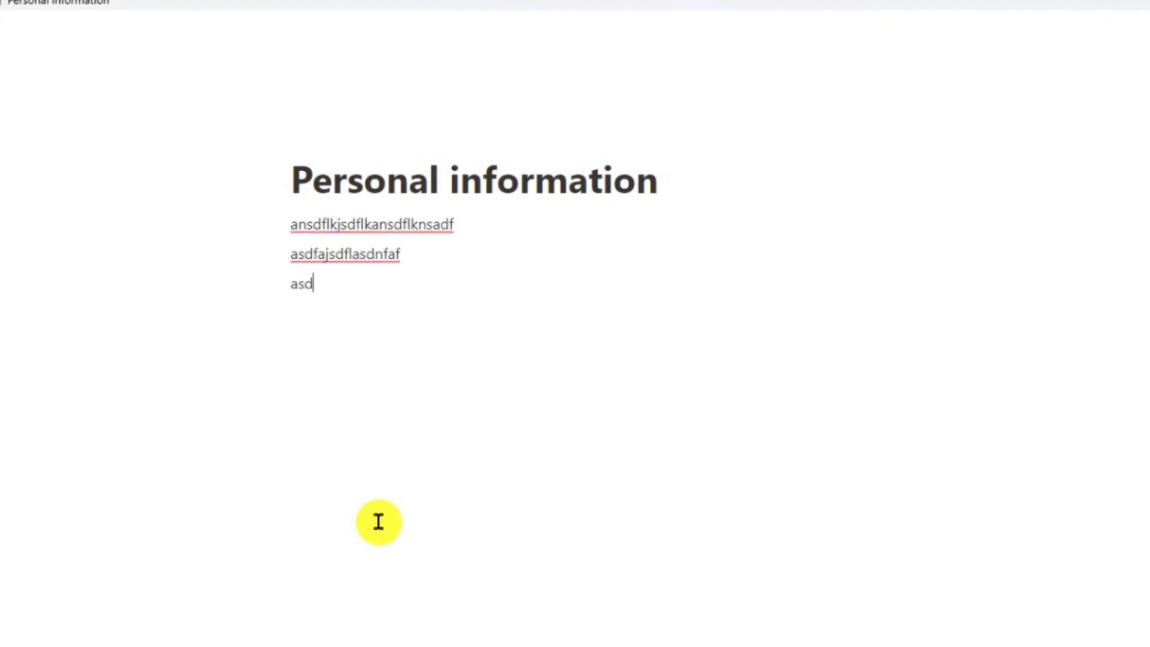
{"action": "type", "text": "jasdfhjakjsaf"}
{"action": "key", "text": "Return"}
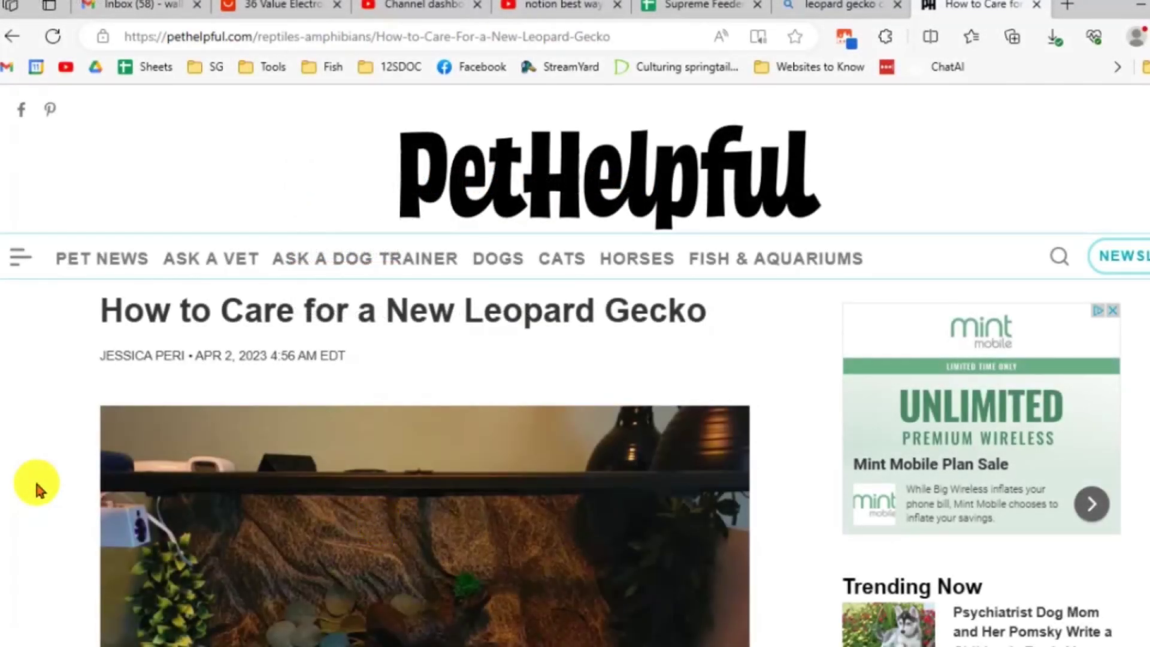
- Copy the "Caring for a Leopard Gecko" heading and intro paragraph from the PetHelpful article in the browser into the Notion page below the placeholder lines
{"action": "scroll", "coordinate": [34, 478], "scroll_direction": "down", "scroll_amount": 10}
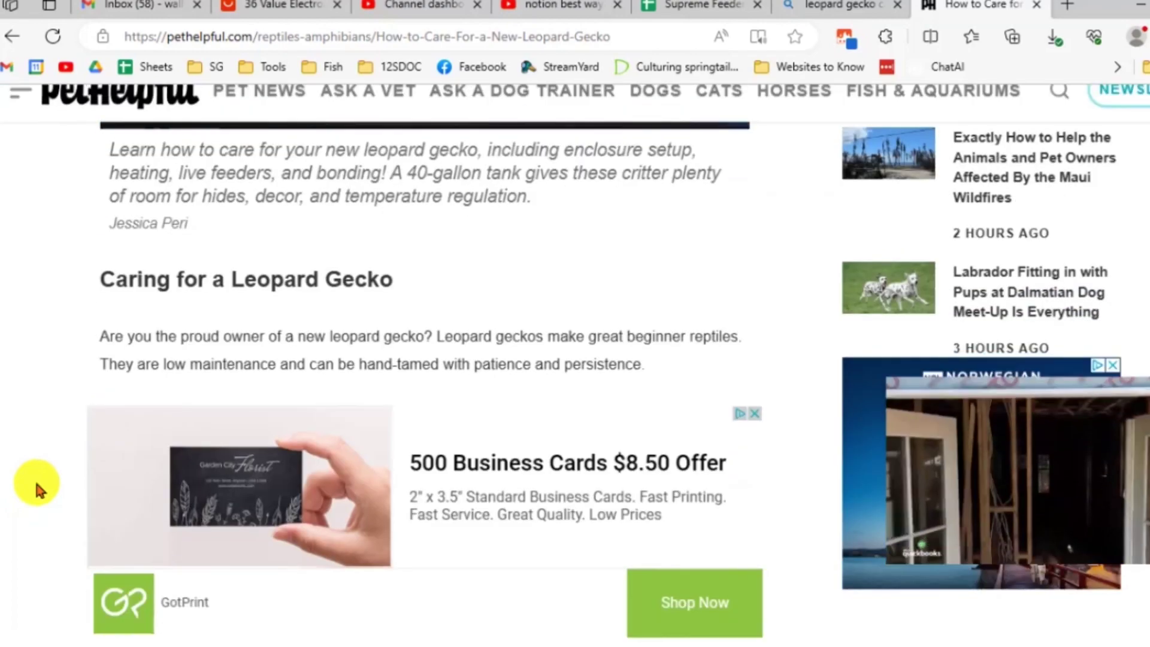
{"action": "left_click_drag", "start_coordinate": [96, 268], "coordinate": [656, 356]}
{"action": "key", "text": "ctrl+c"}
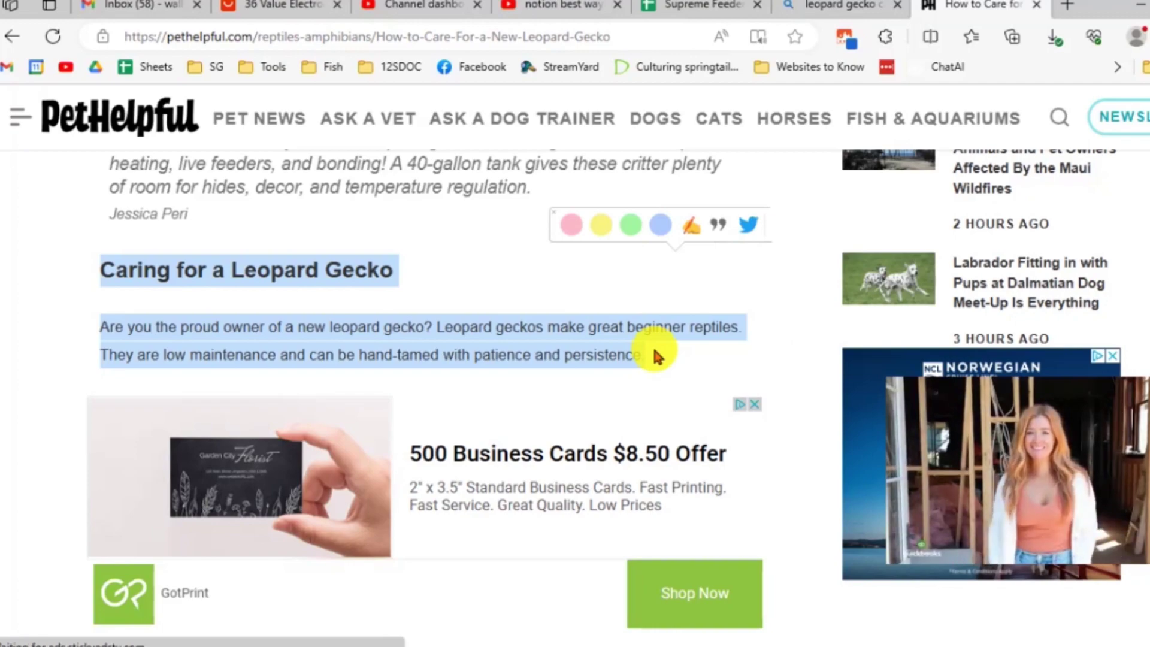
{"action": "key", "text": "alt+Tab"}
{"action": "key", "text": "ctrl+v"}
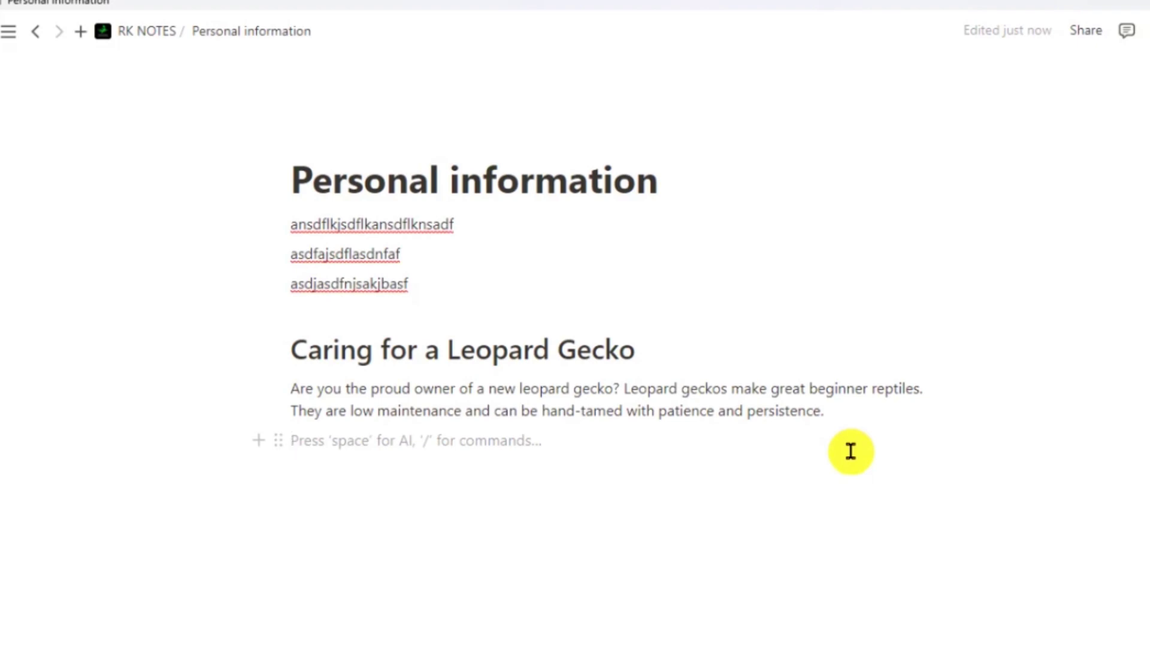
- Copy the PetHelpful article's web address from the browser and insert it as a bookmark below the pasted paragraph in Notion
{"action": "key", "text": "alt+Tab"}
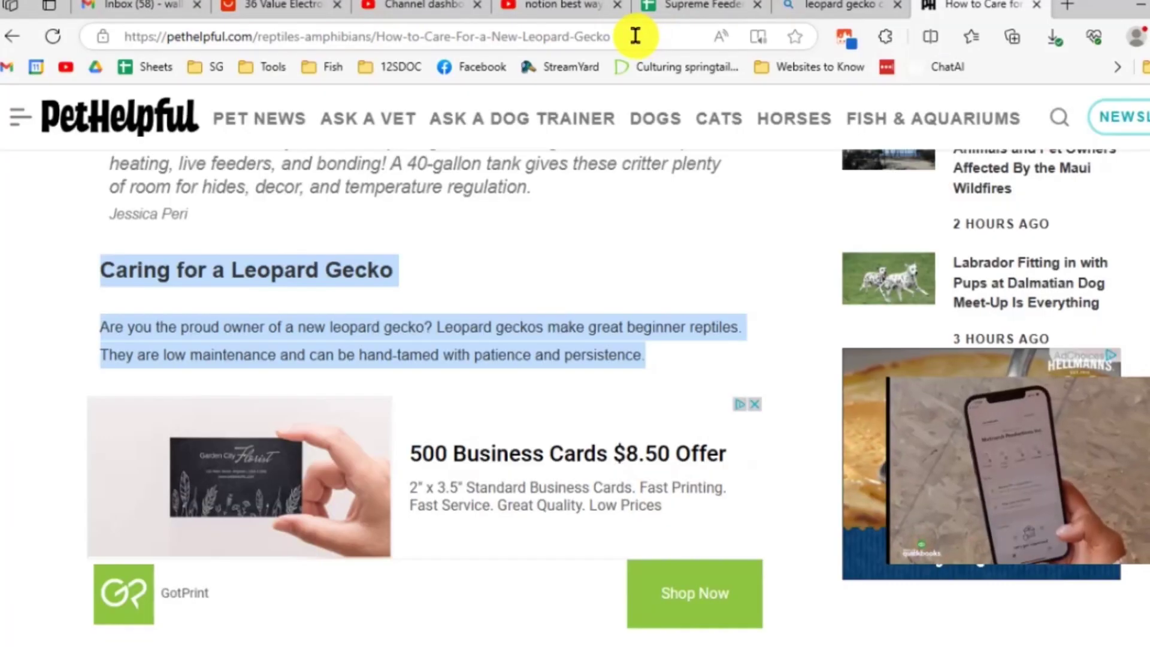
{"action": "double_click", "coordinate": [635, 36]}
{"action": "left_click", "coordinate": [635, 36]}
{"action": "key", "text": "ctrl+c"}
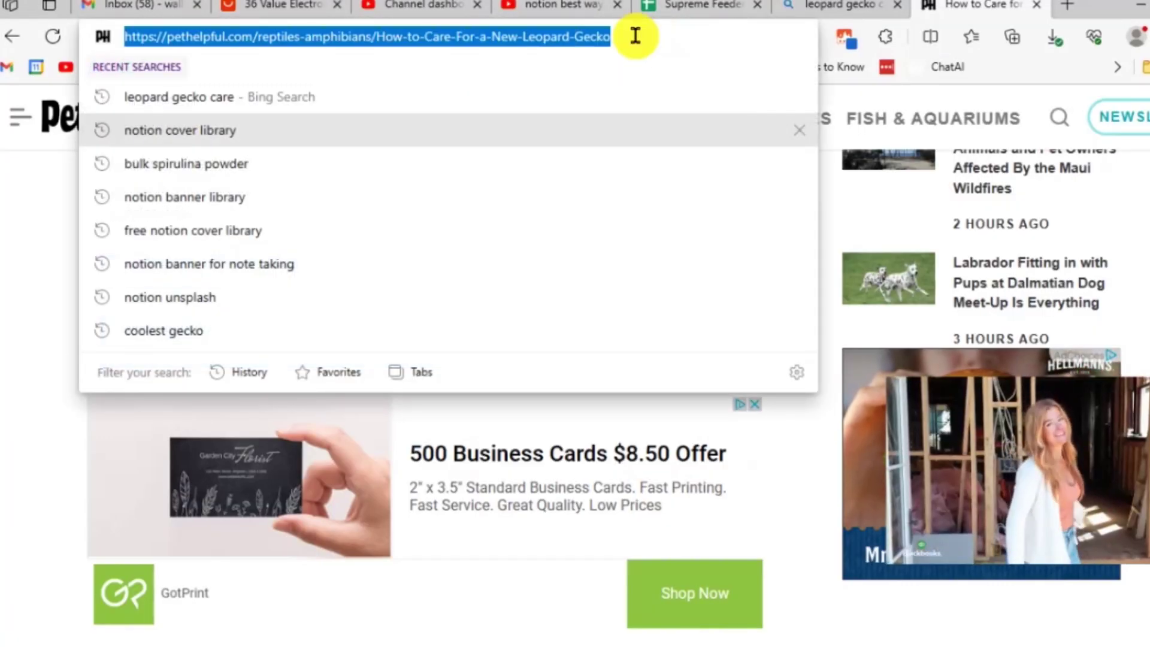
{"action": "key", "text": "alt+Tab"}
{"action": "type", "text": "/"}
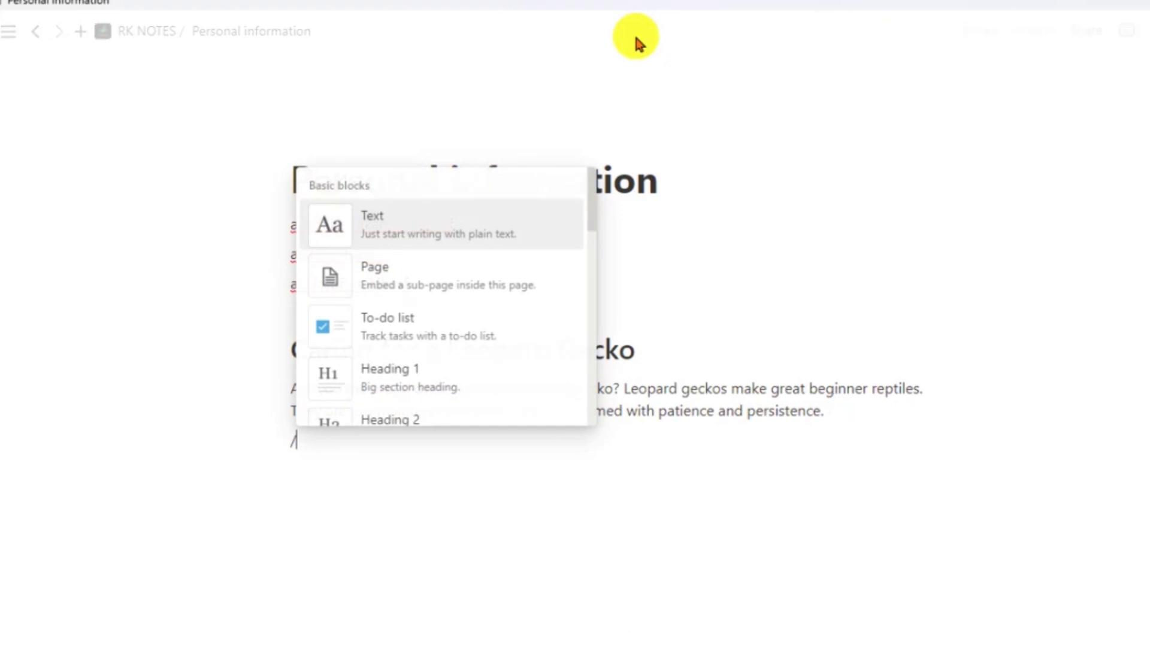
{"action": "key", "text": "BackSpace"}
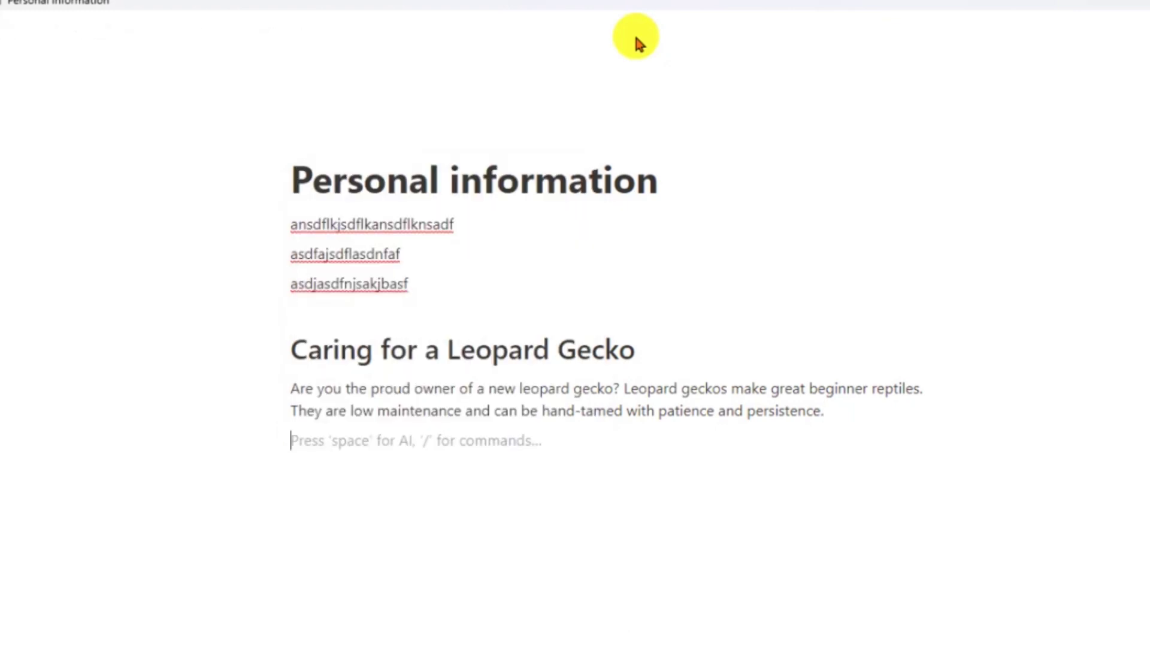
{"action": "key", "text": "ctrl+v"}
{"action": "left_click", "coordinate": [689, 496]}
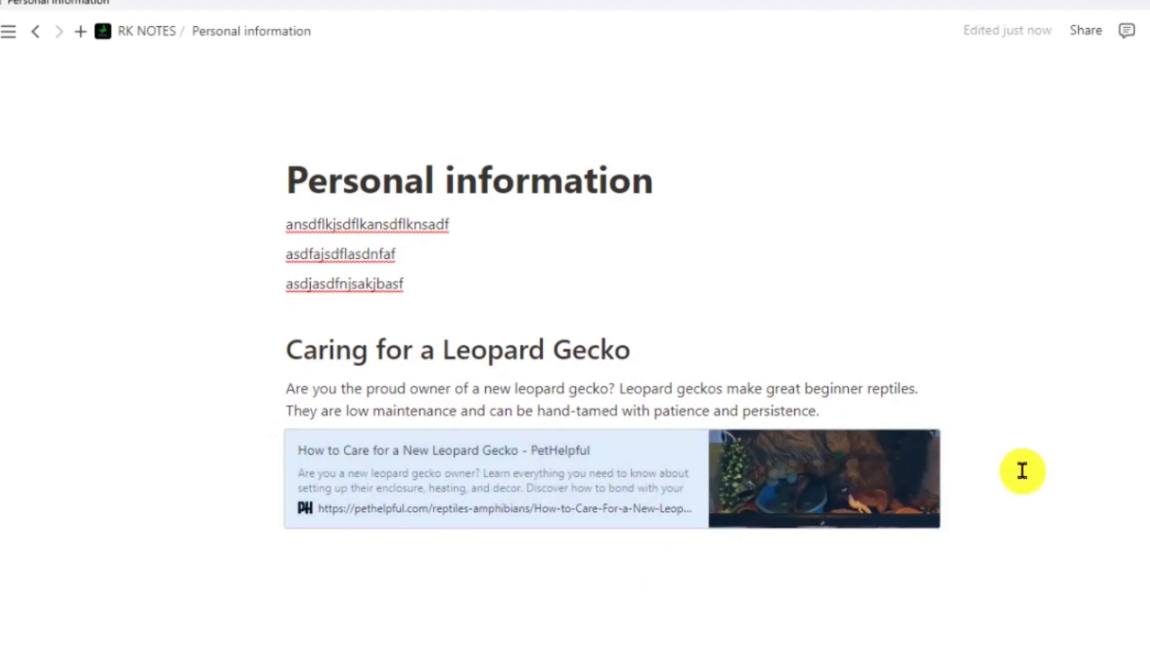
- Return to RK NOTES and open the RK- Gecko Notes page at its "Another Important idea" section
{"action": "left_click", "coordinate": [36, 32]}
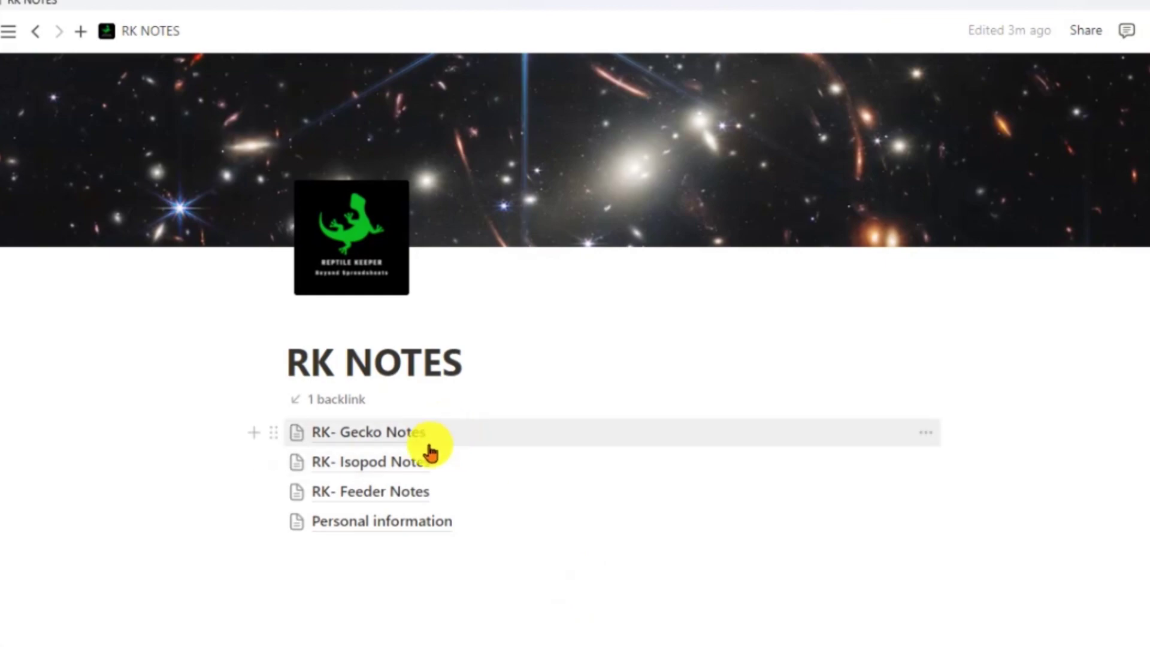
{"action": "left_click", "coordinate": [398, 439]}
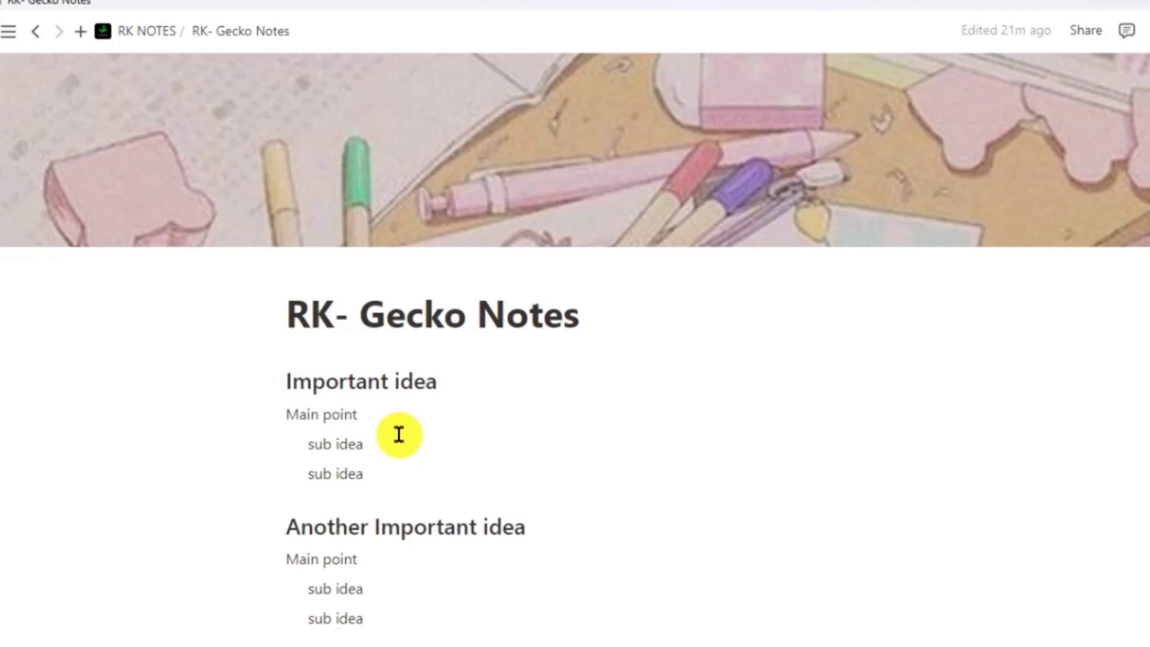
{"action": "scroll", "coordinate": [743, 321], "scroll_direction": "down", "scroll_amount": 5}
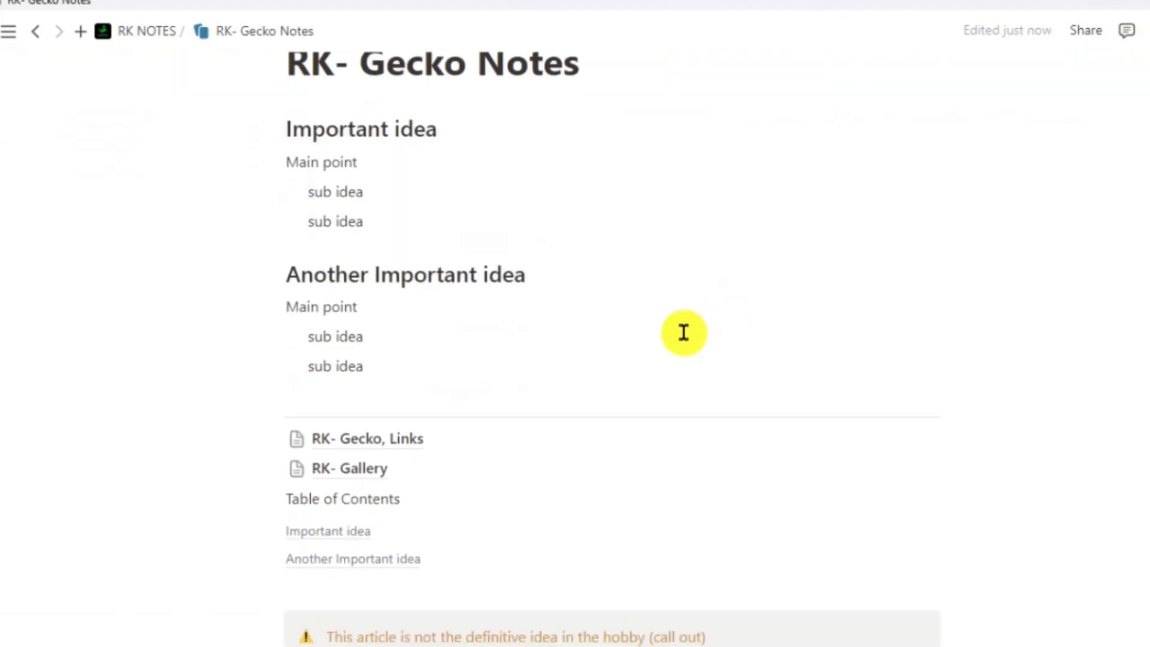
- Add an unindented Heading 2 reading "A 3rd Important idea" below the last sub idea of "Another Important idea"
{"action": "left_click", "coordinate": [444, 365]}
{"action": "key", "text": "Return"}
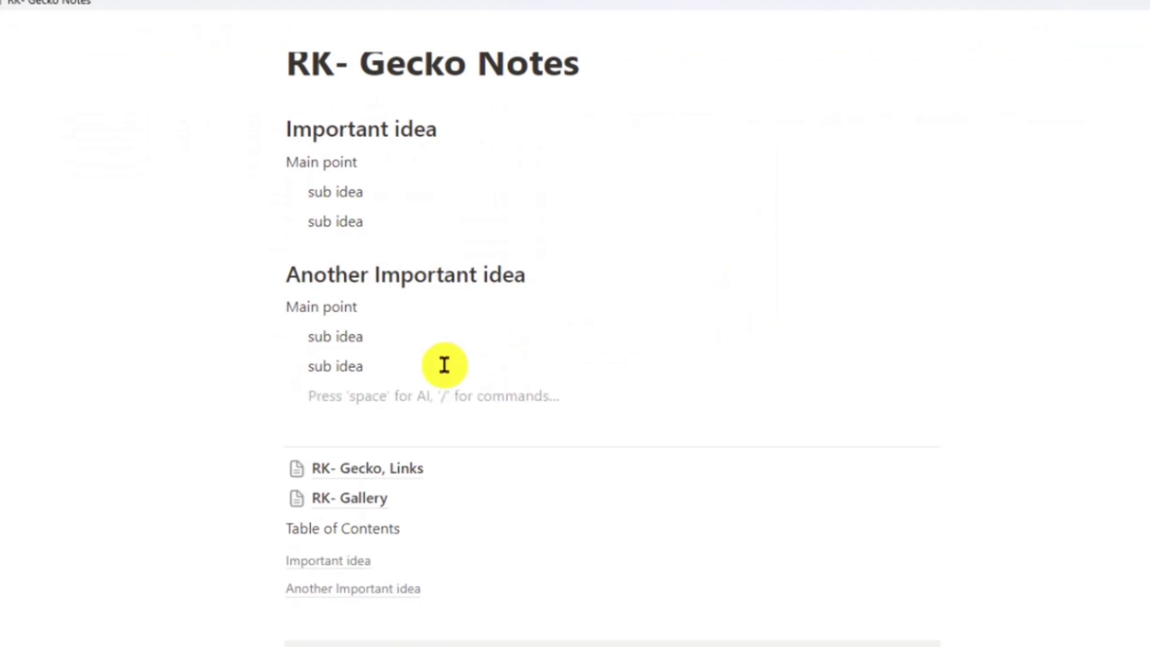
{"action": "key", "text": "shift+Tab"}
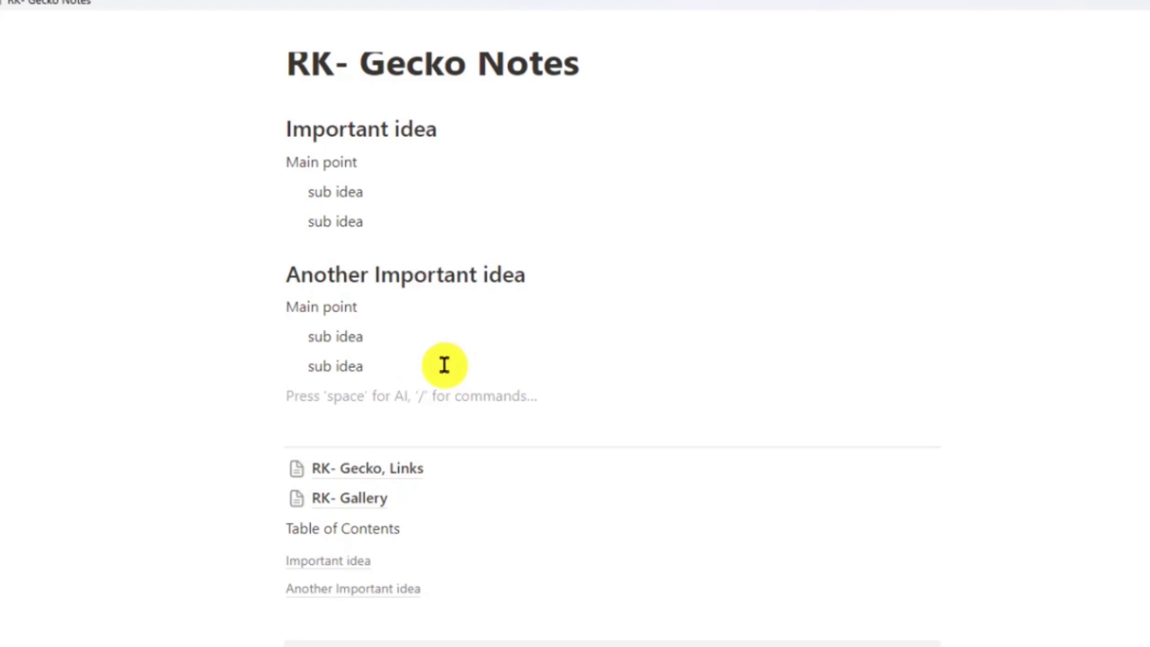
{"action": "type", "text": "/head"}
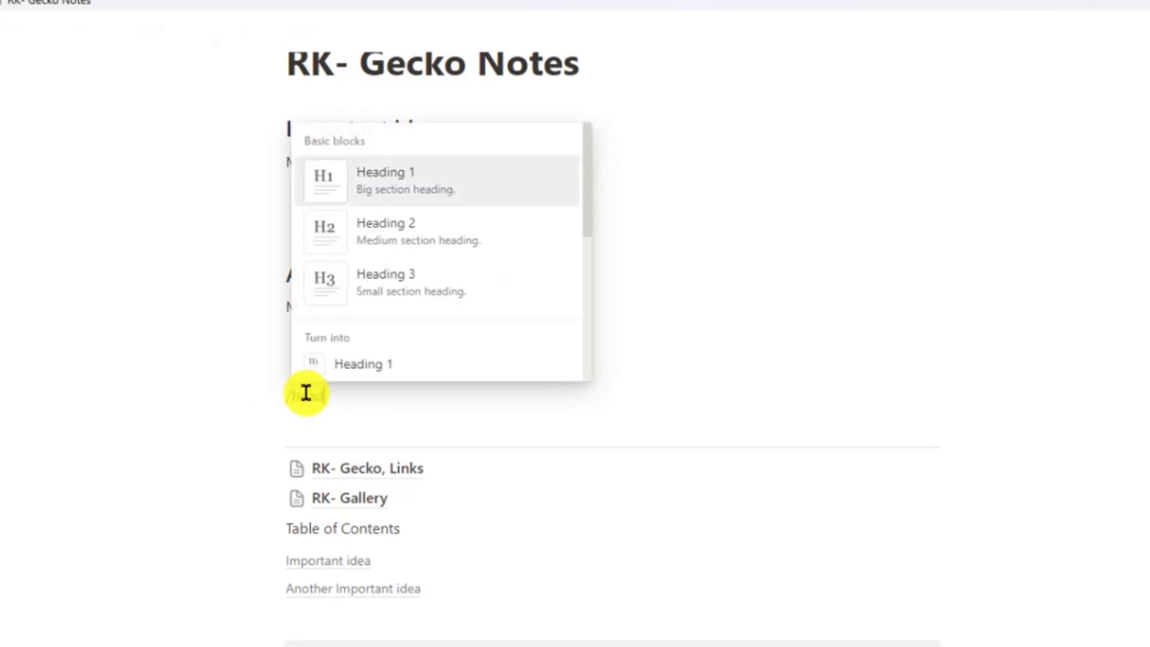
{"action": "left_click", "coordinate": [450, 232]}
{"action": "type", "text": "A "}
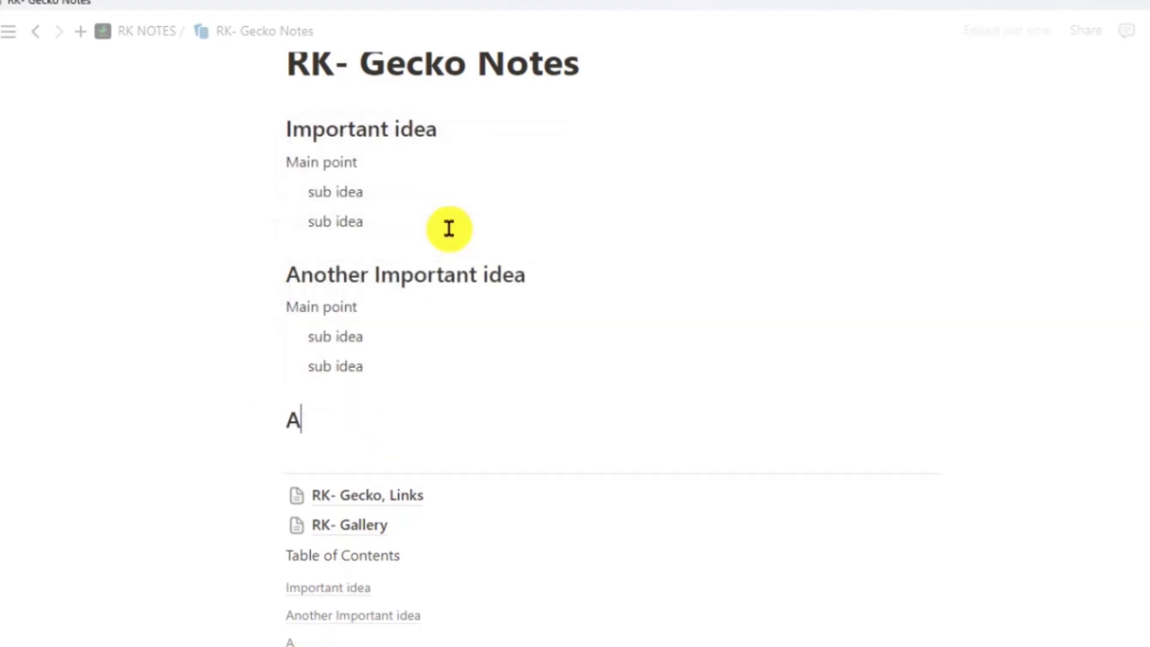
{"action": "type", "text": "3rd "}
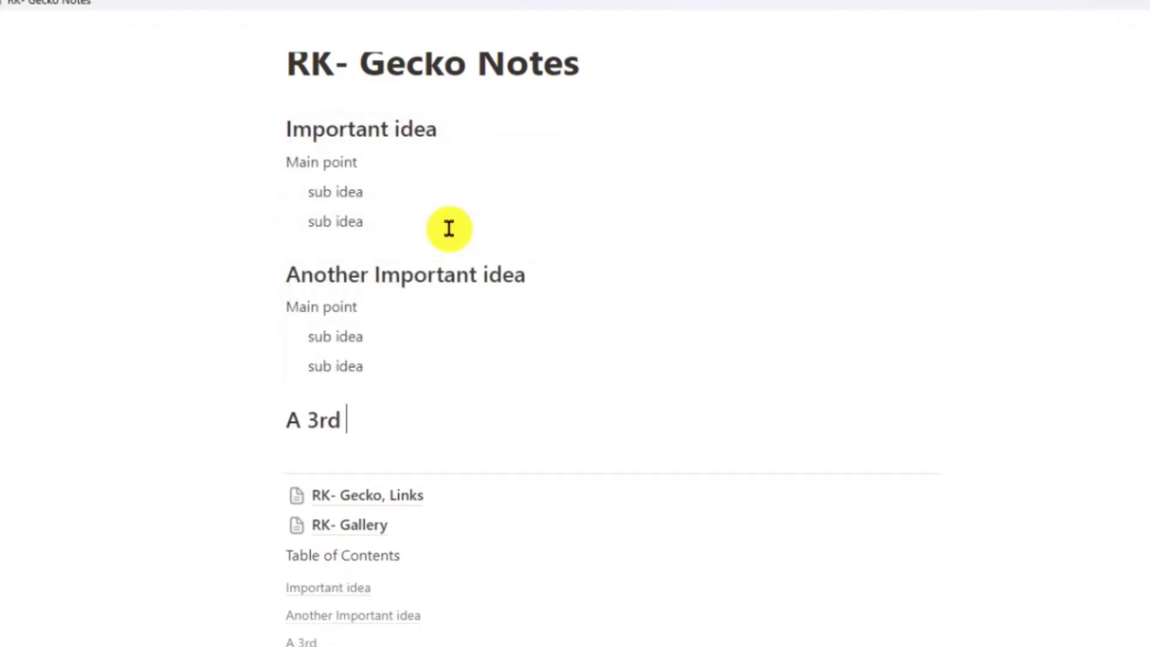
{"action": "type", "text": "Important idea"}
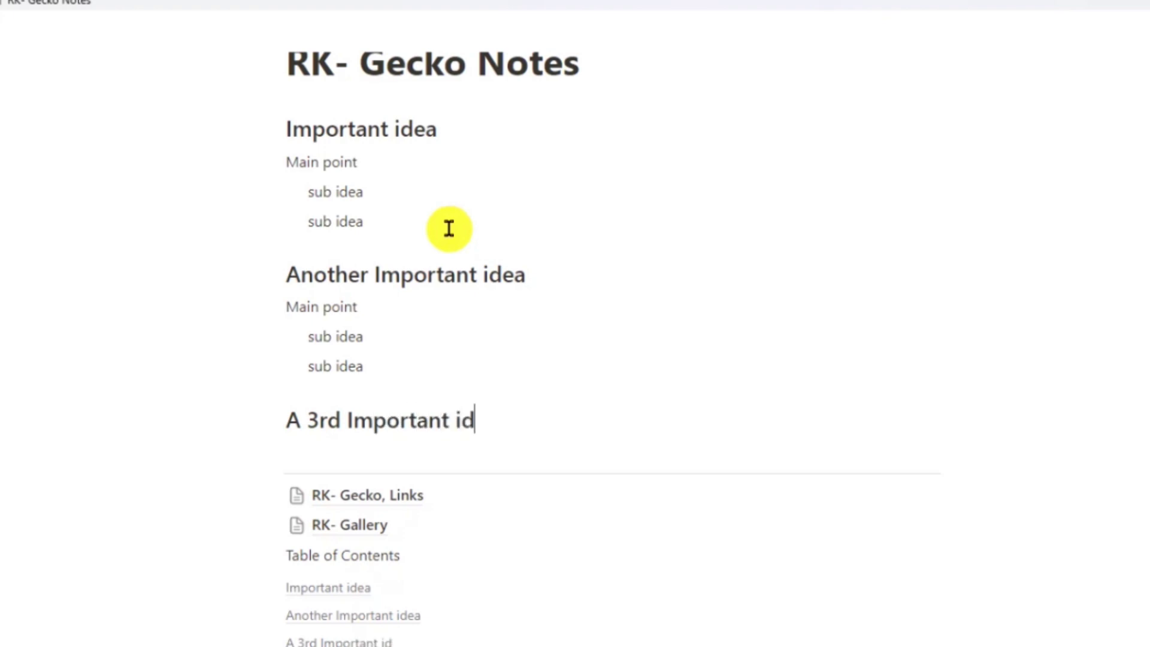
- Add the line "Main point" with an indented "sub idea" beneath it under the "A 3rd Important idea" heading
{"action": "key", "text": "Return"}
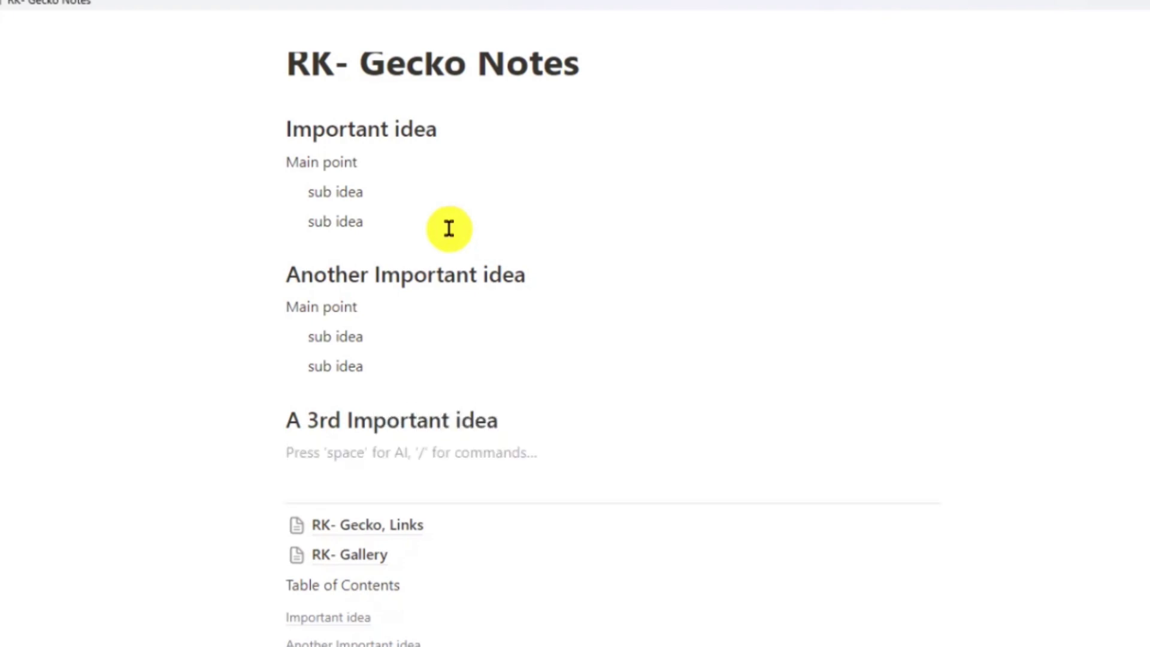
{"action": "type", "text": "Main point"}
{"action": "key", "text": "Return"}
{"action": "type", "text": "sub idea"}
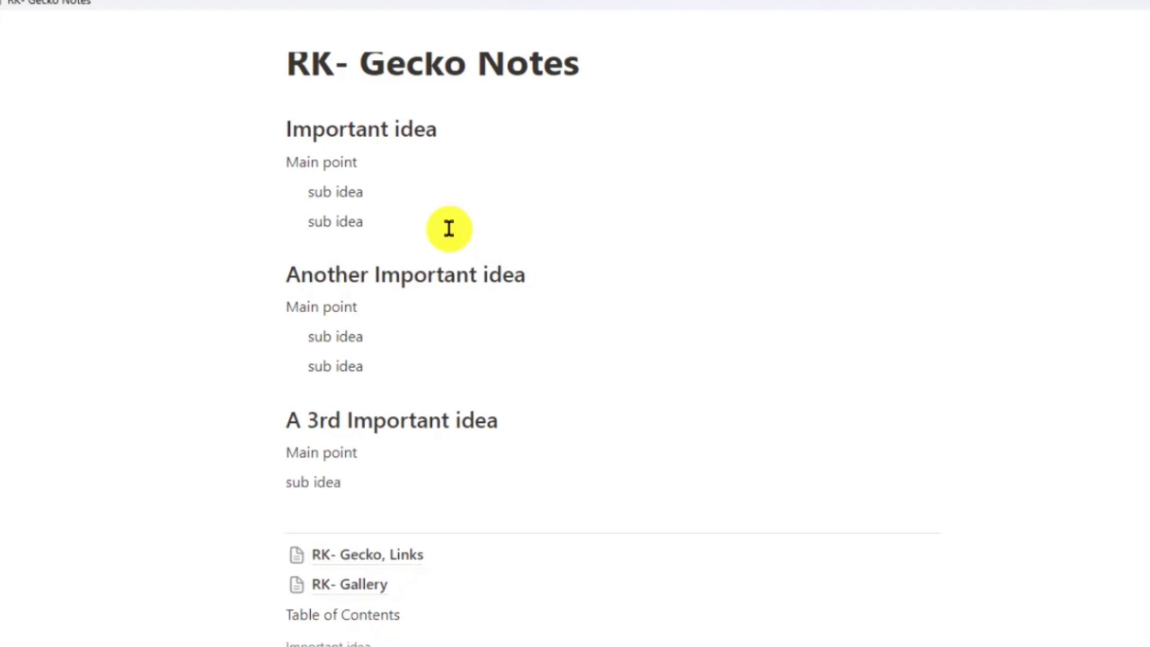
{"action": "key", "text": "Home"}
{"action": "key", "text": "Tab"}
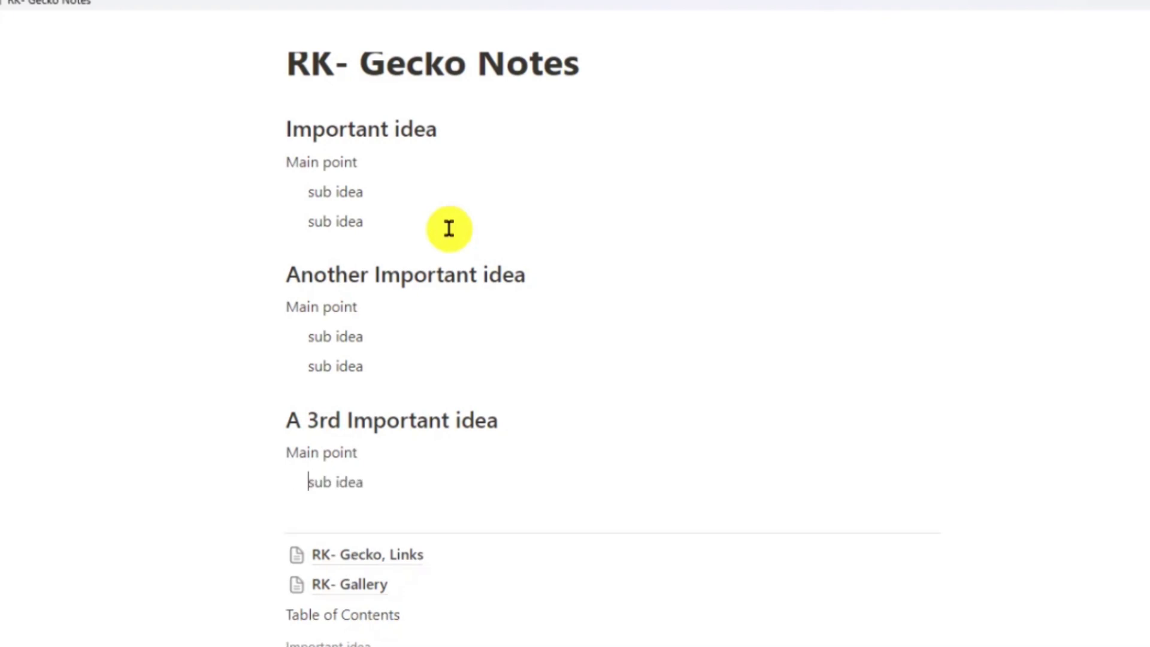
- Insert a table of contents block directly beneath the RK- Gecko Notes title, above the "Important idea" heading
{"action": "scroll", "coordinate": [449, 228], "scroll_direction": "up", "scroll_amount": 5}
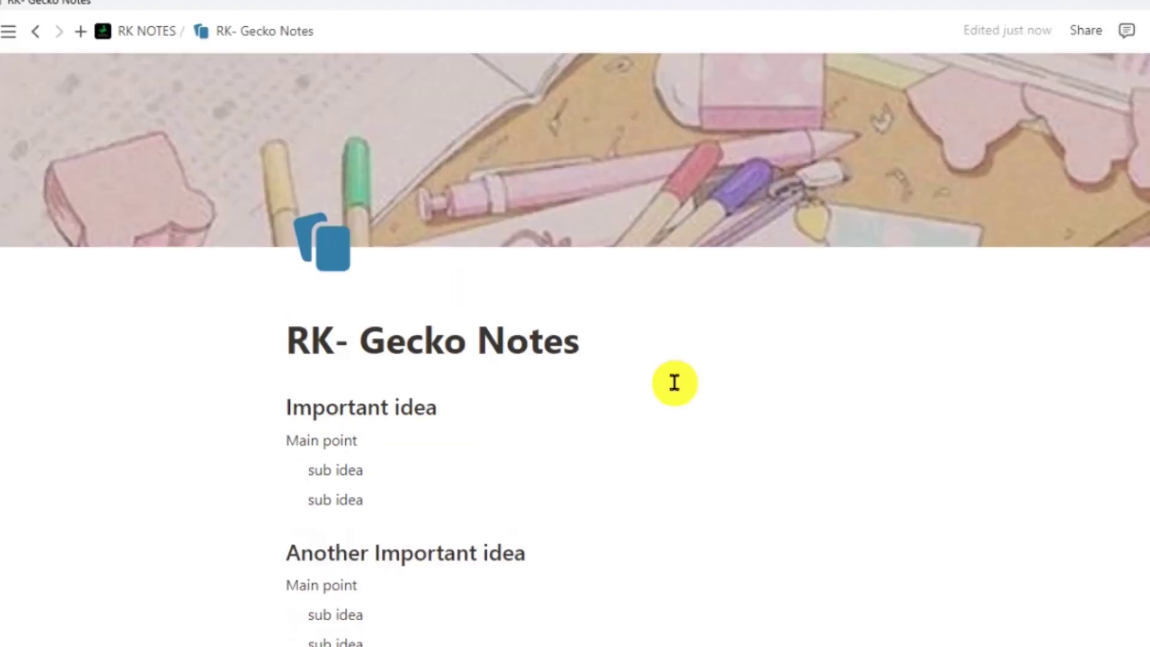
{"action": "scroll", "coordinate": [446, 541], "scroll_direction": "down", "scroll_amount": 3}
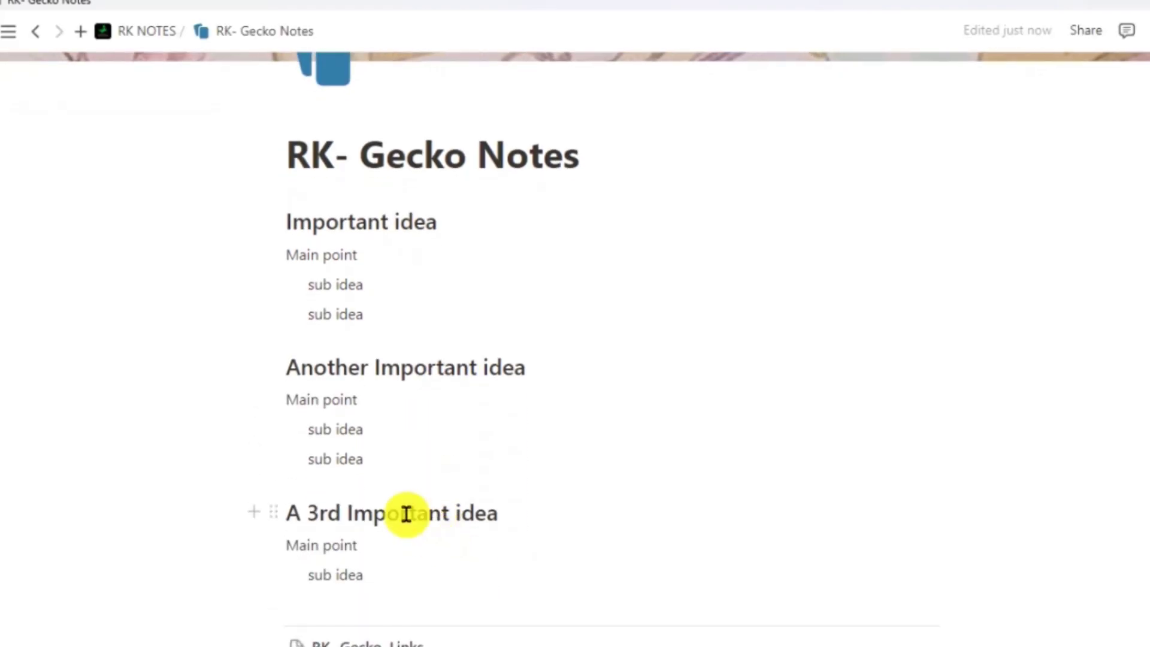
{"action": "scroll", "coordinate": [439, 520], "scroll_direction": "up", "scroll_amount": 3}
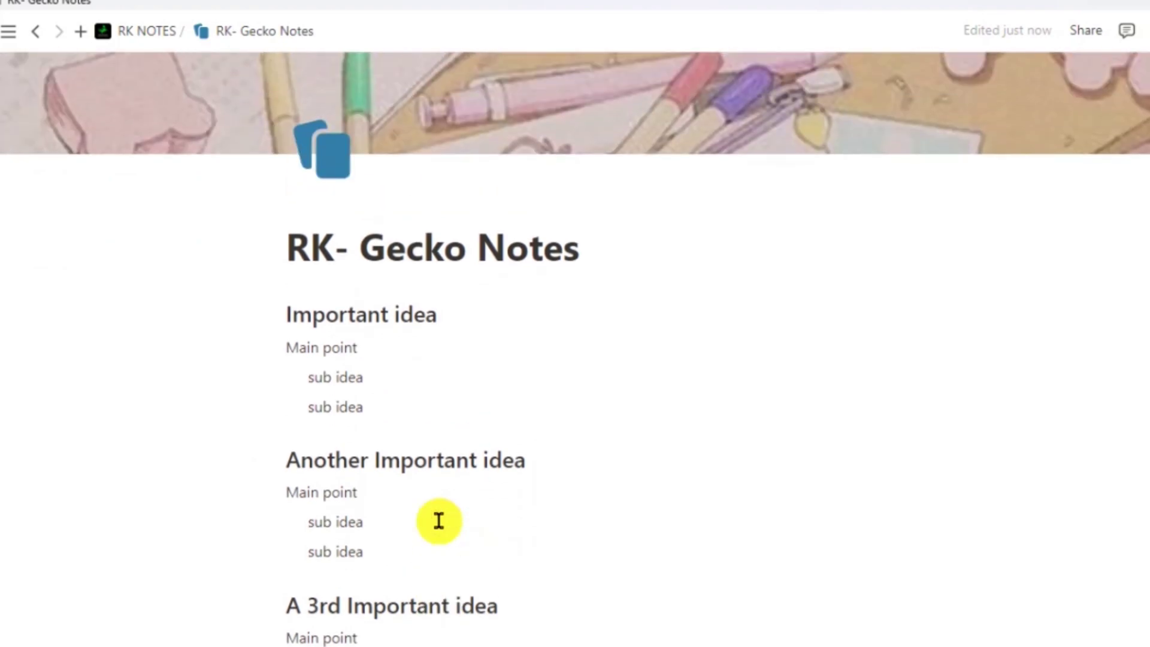
{"action": "left_click", "coordinate": [287, 400]}
{"action": "key", "text": "Return"}
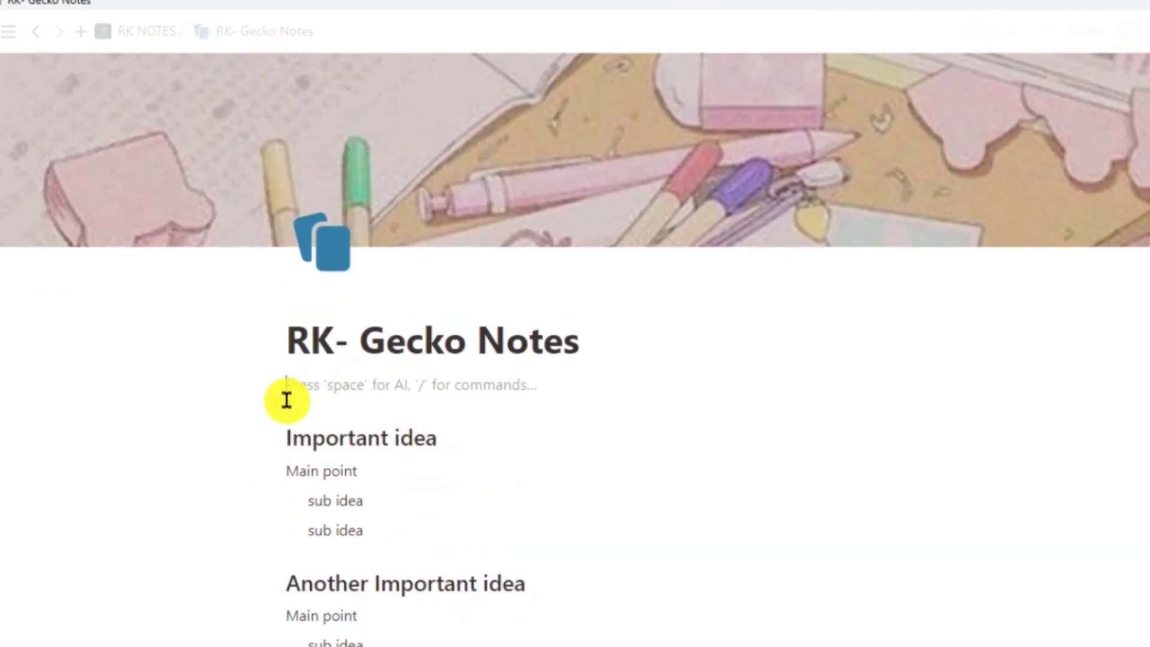
{"action": "type", "text": "/table"}
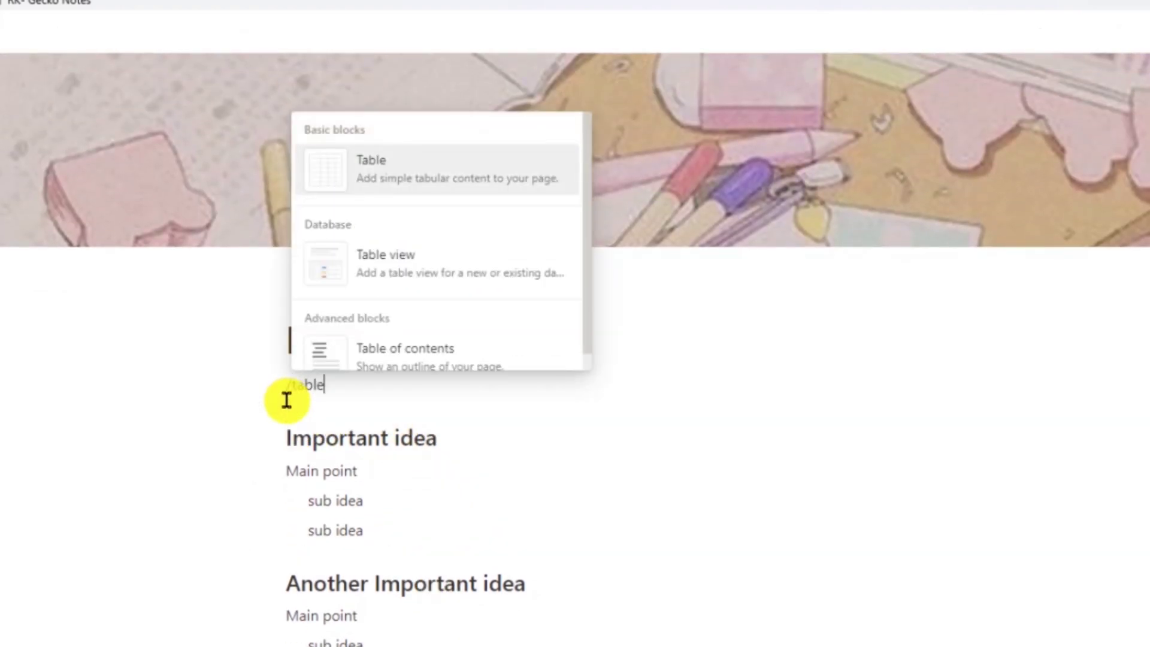
{"action": "left_click", "coordinate": [405, 351]}
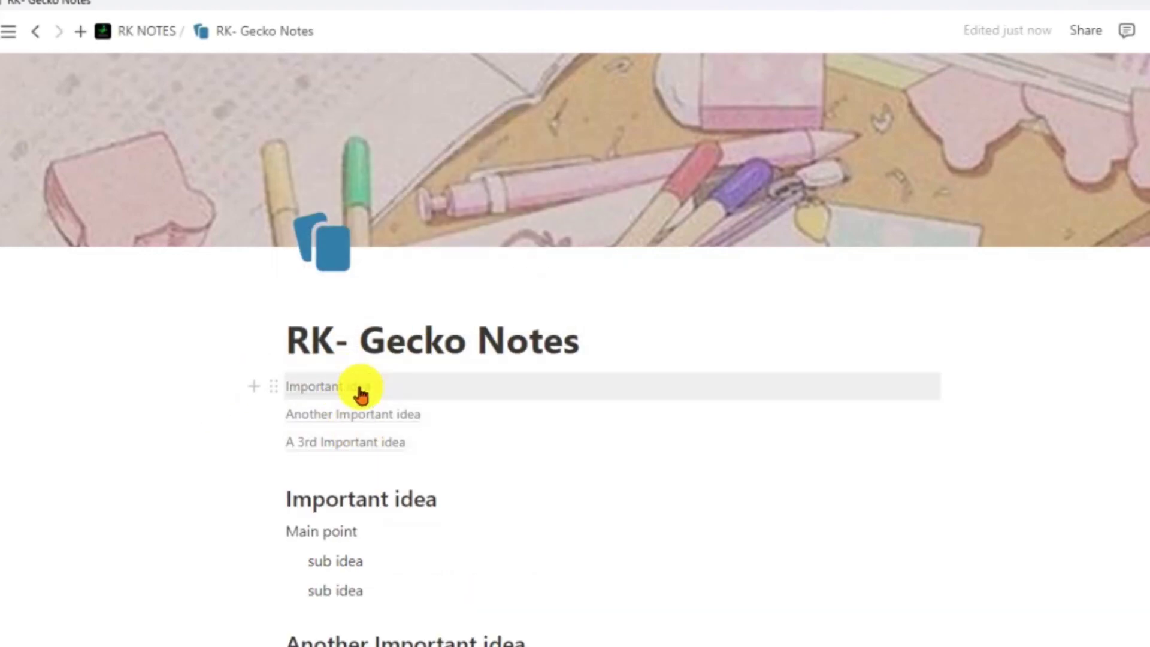
- Add the line "Table of Contents" between the page title and the table of contents block
{"action": "left_click", "coordinate": [595, 350]}
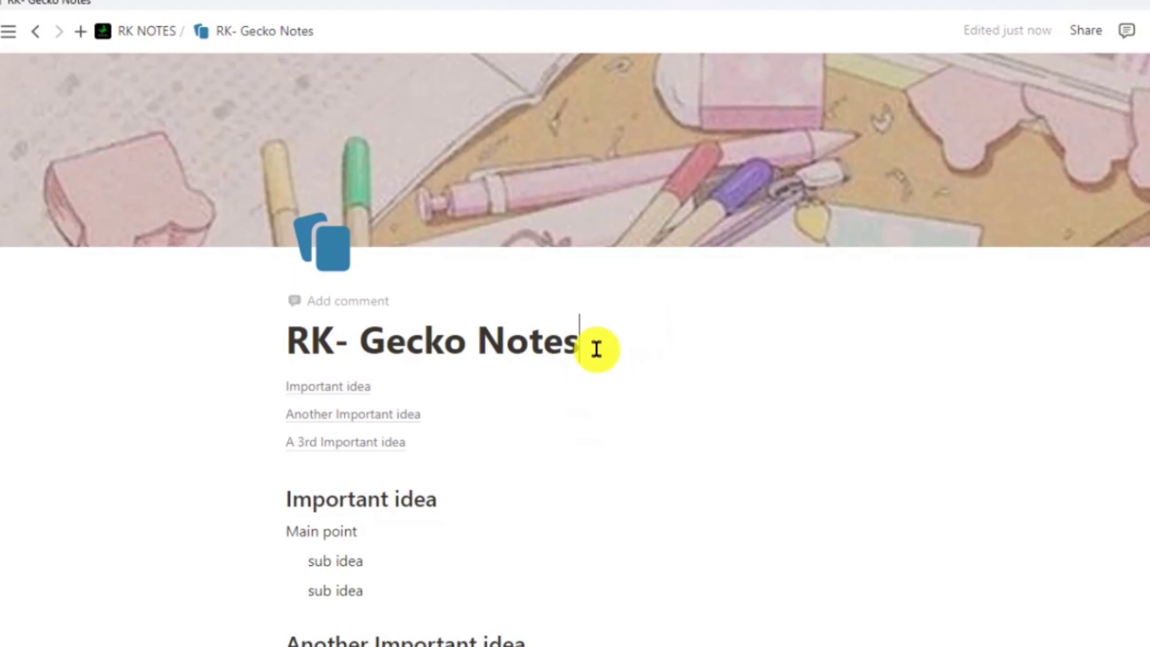
{"action": "key", "text": "Return"}
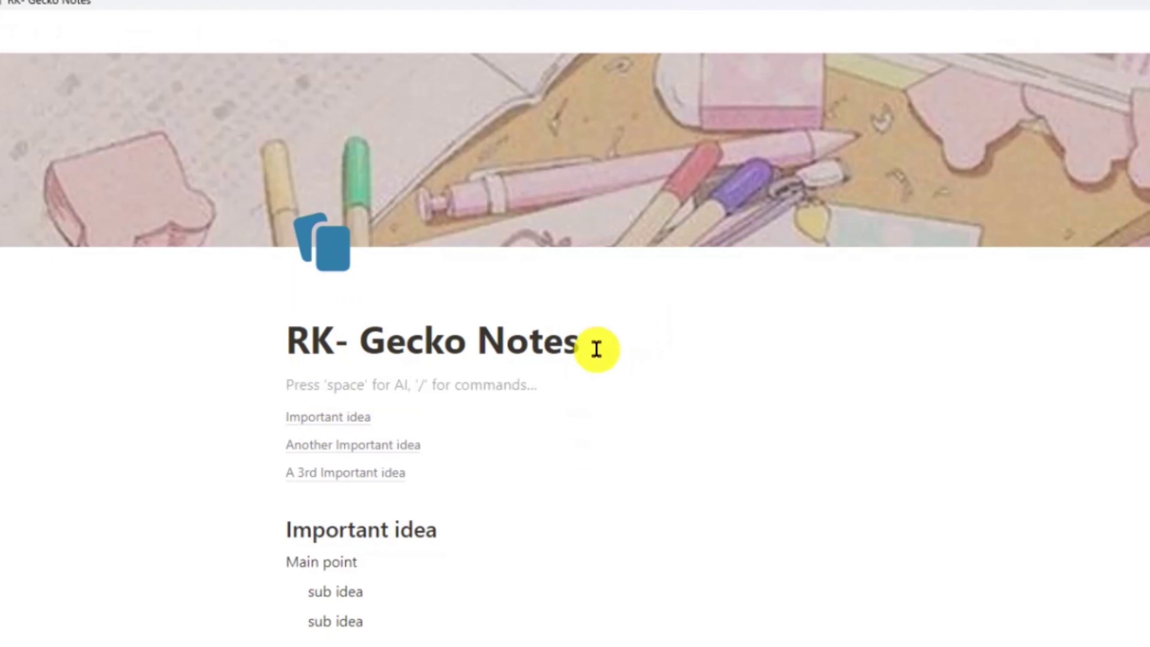
{"action": "type", "text": "Table of contents"}
{"action": "key", "text": "ctrl+Left"}
{"action": "key", "text": "Delete"}
{"action": "type", "text": "C"}
{"action": "key", "text": "Down"}
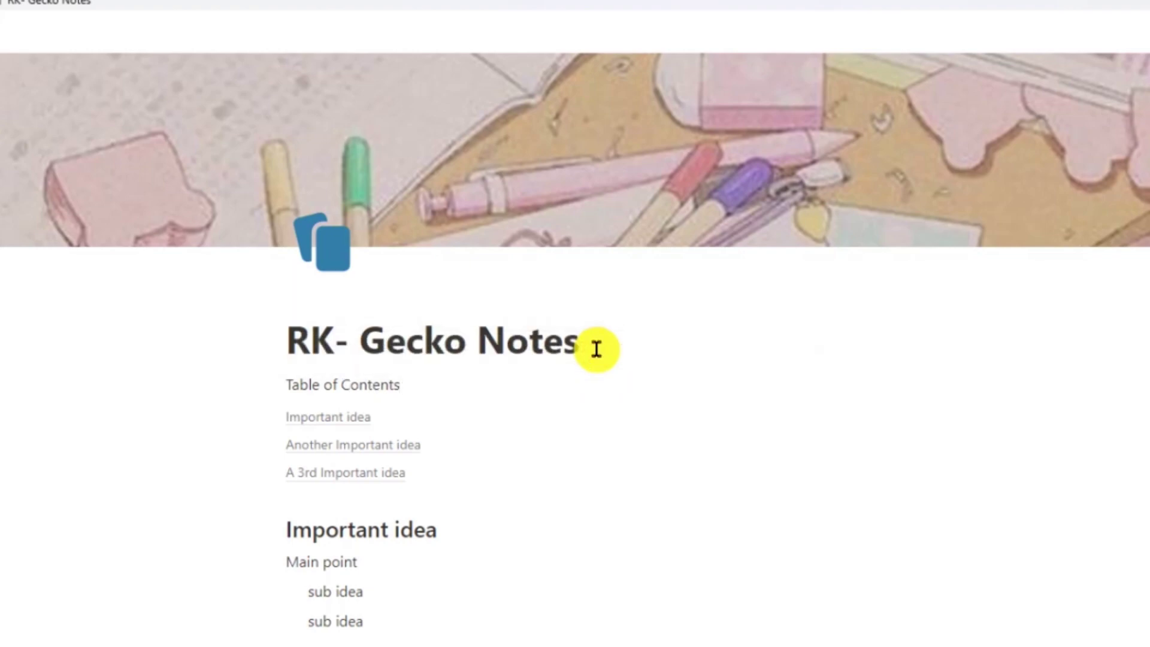
- Give the "Table of Contents" line's text a brown background
{"action": "key", "text": "Up"}
{"action": "key", "text": "Up"}
{"action": "key", "text": "Up"}
{"action": "key", "text": "Up"}
{"action": "key", "text": "Up"}
{"action": "key", "text": "Down"}
{"action": "key", "text": "shift+End"}
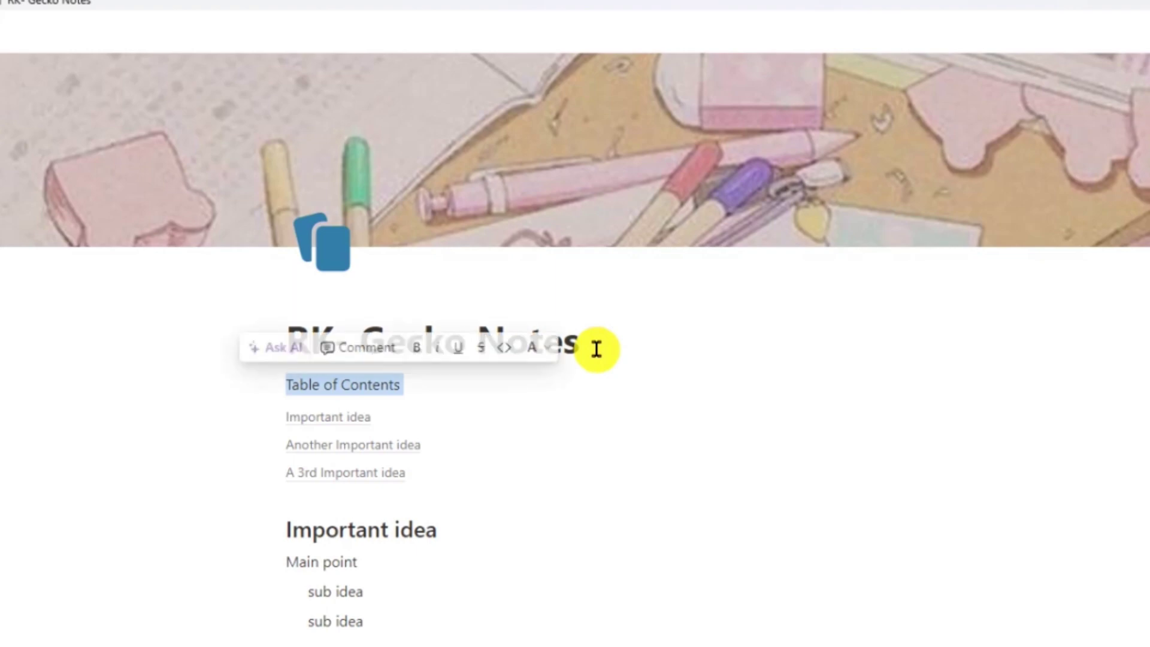
{"action": "left_click", "coordinate": [548, 358]}
{"action": "scroll", "coordinate": [572, 552], "scroll_direction": "down", "scroll_amount": 3}
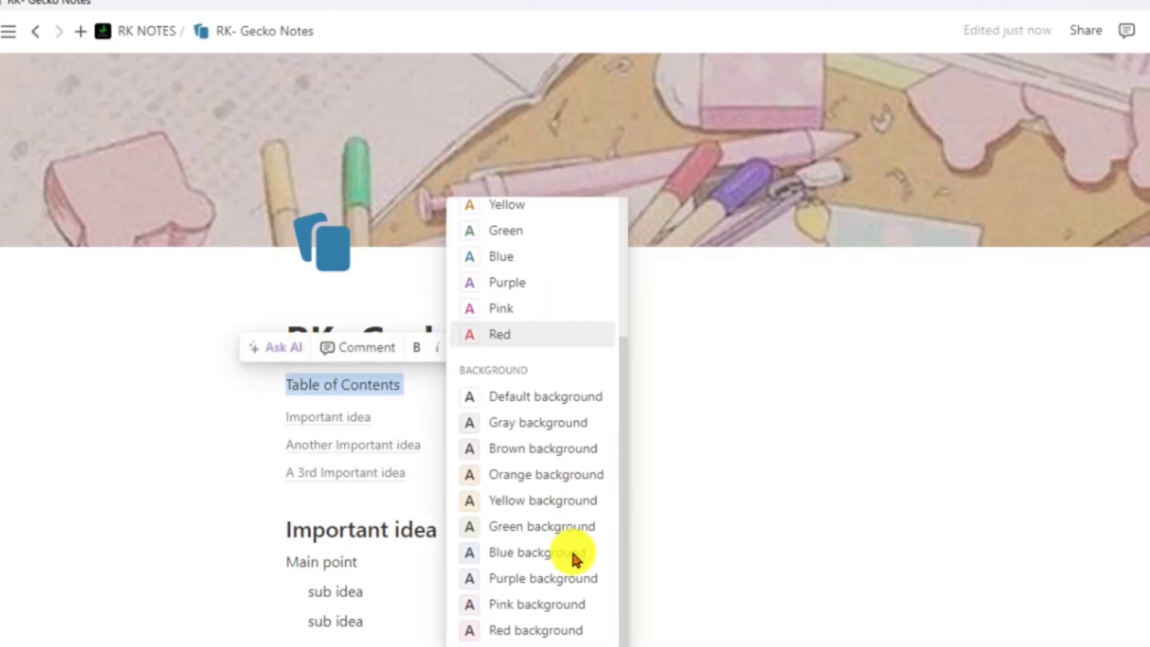
{"action": "left_click", "coordinate": [529, 449]}
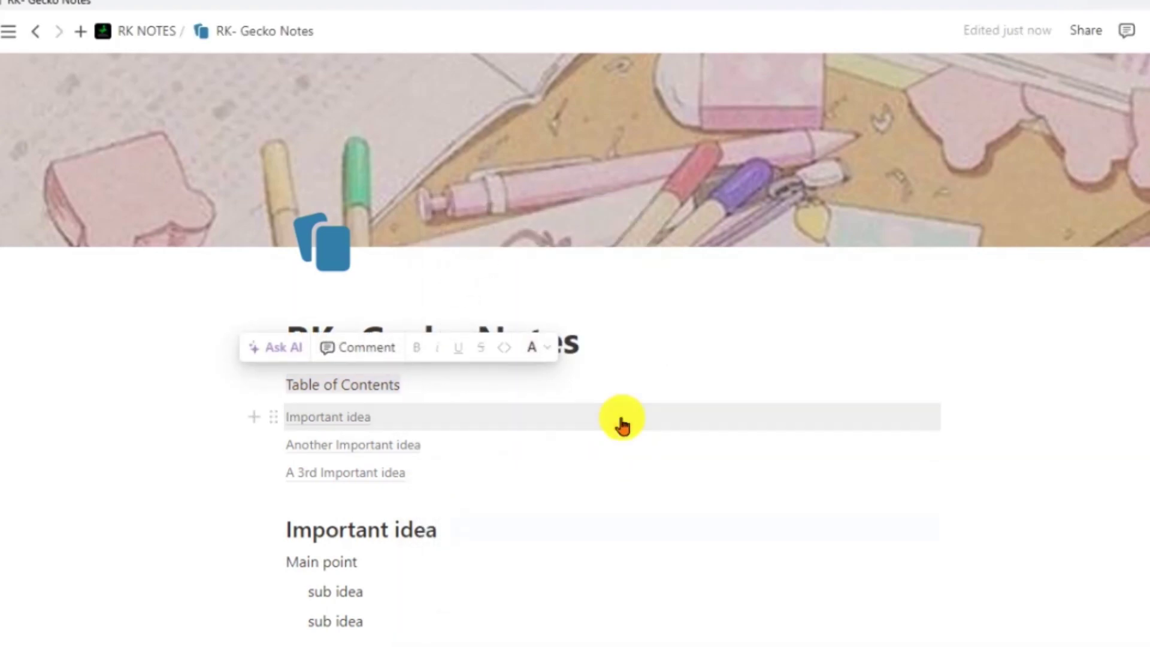
- Follow the table of contents links to "Important idea" and "Another Important idea", and return to the beginning of the page
{"action": "left_click", "coordinate": [619, 424]}
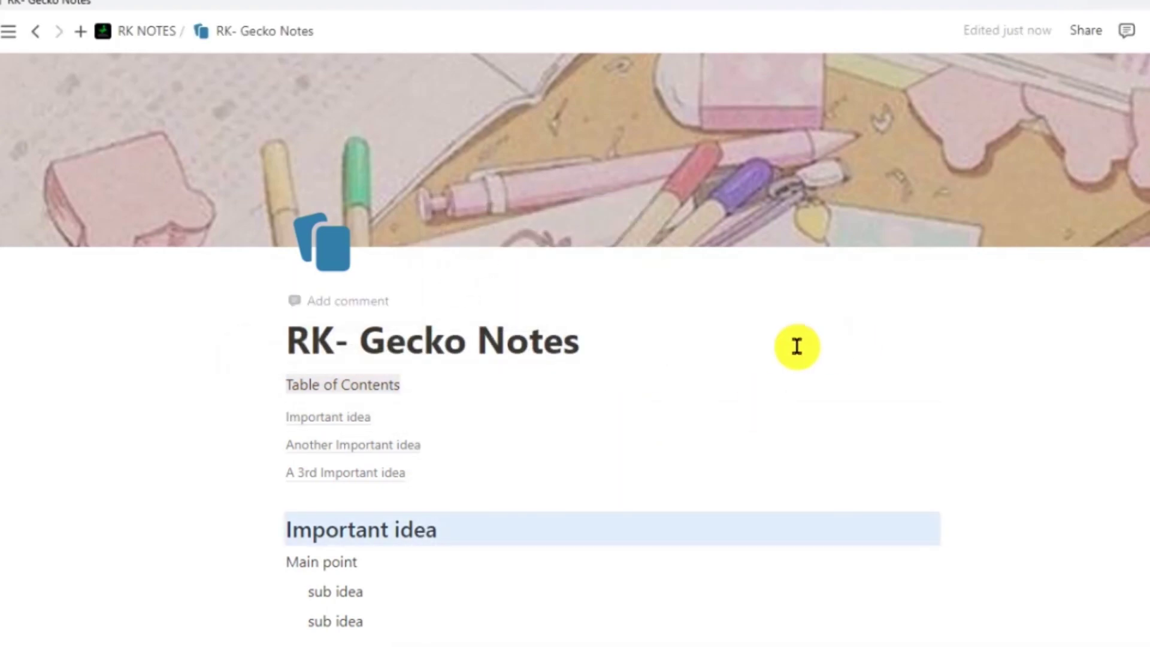
{"action": "left_click", "coordinate": [369, 448]}
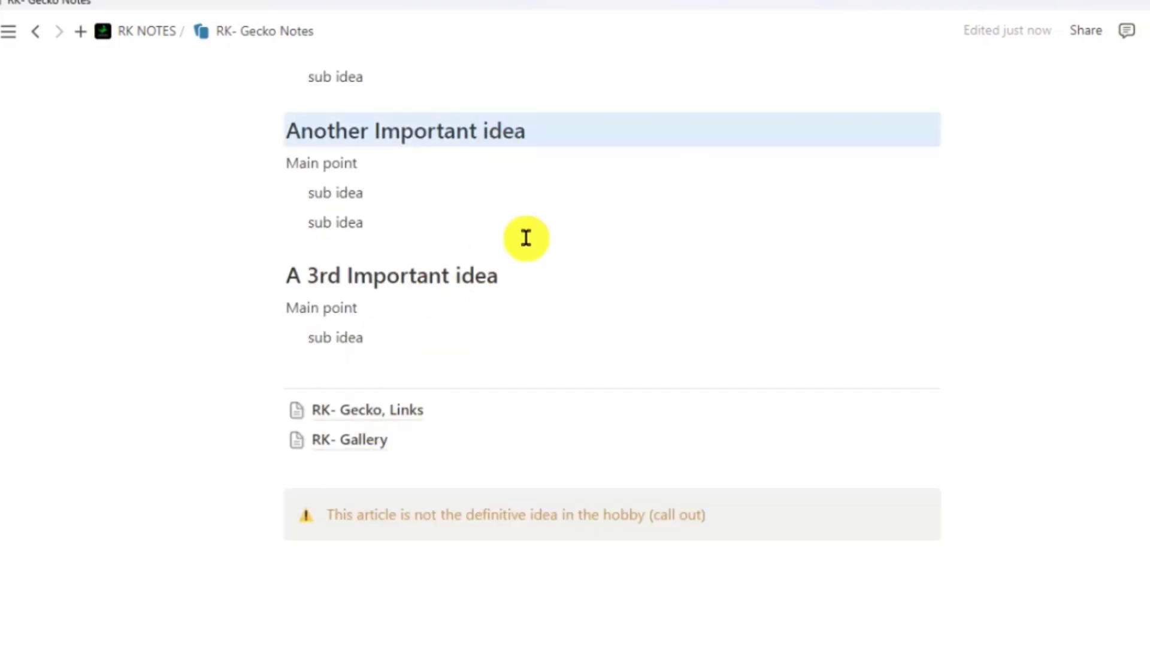
{"action": "scroll", "coordinate": [761, 392], "scroll_direction": "up", "scroll_amount": 8}
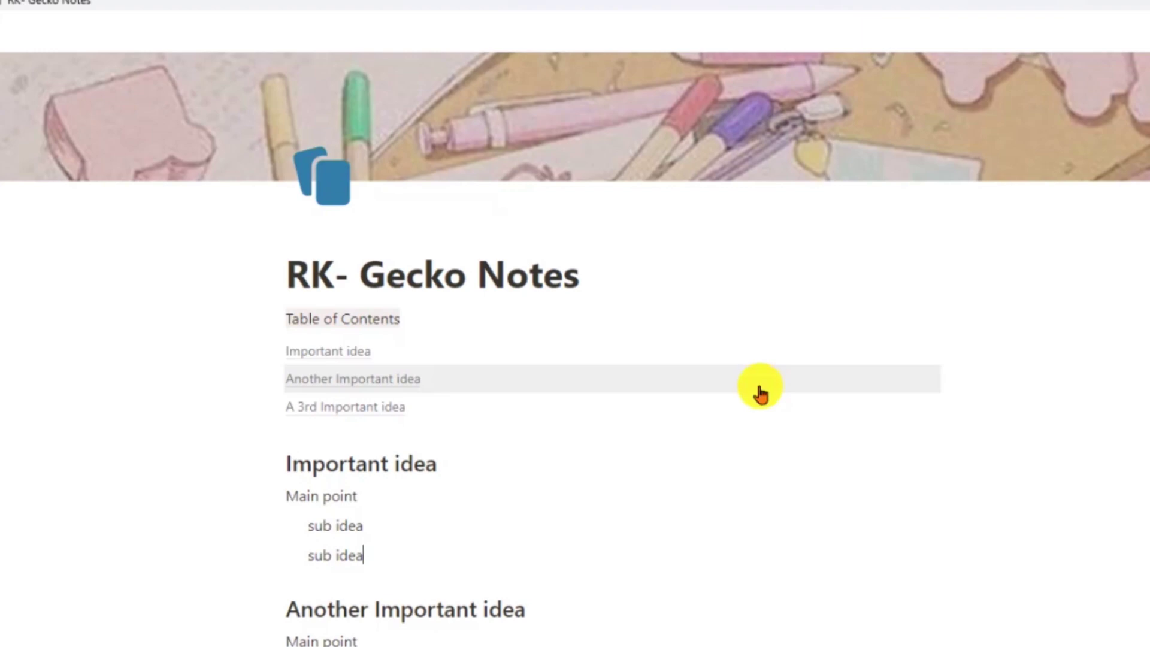
- Add a callout reading "THIS IS IMPORTANT" with a fire emoji below the last sub idea of "Important idea"
{"action": "key", "text": "Return"}
{"action": "type", "text": "/cal"}
{"action": "key", "text": "Return"}
{"action": "type", "text": "THIS IS IMPORTANT"}
{"action": "left_click", "coordinate": [305, 601]}
{"action": "left_click", "coordinate": [345, 458]}
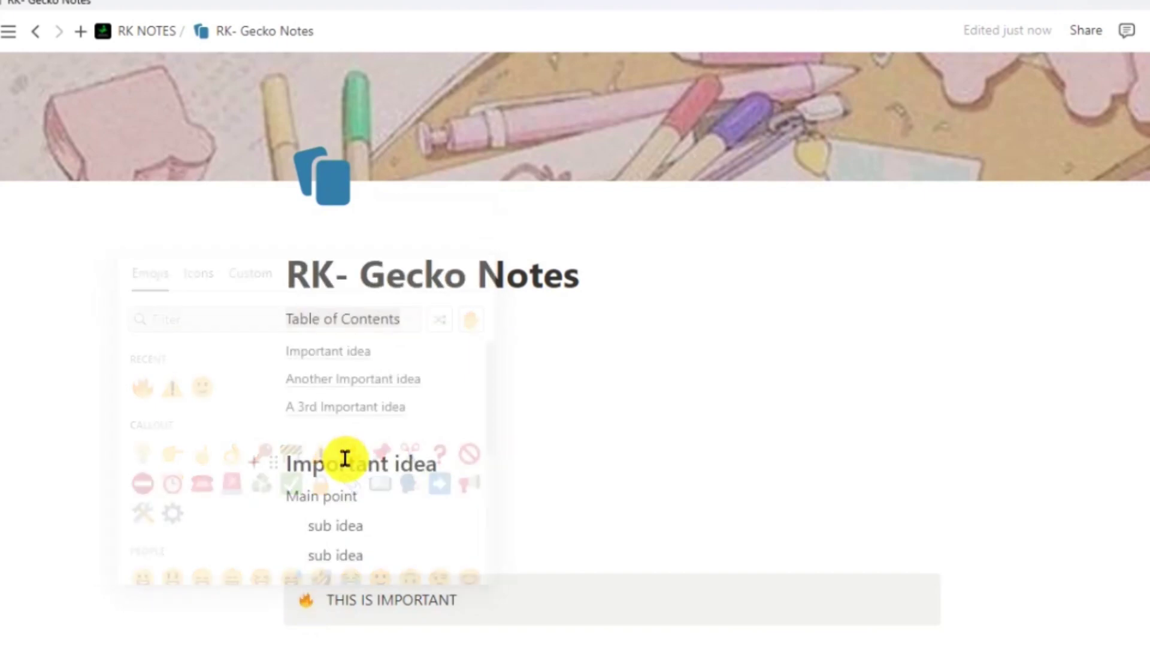
- Colour the "THIS IS IMPORTANT" callout text red
{"action": "left_click_drag", "start_coordinate": [475, 599], "coordinate": [339, 580]}
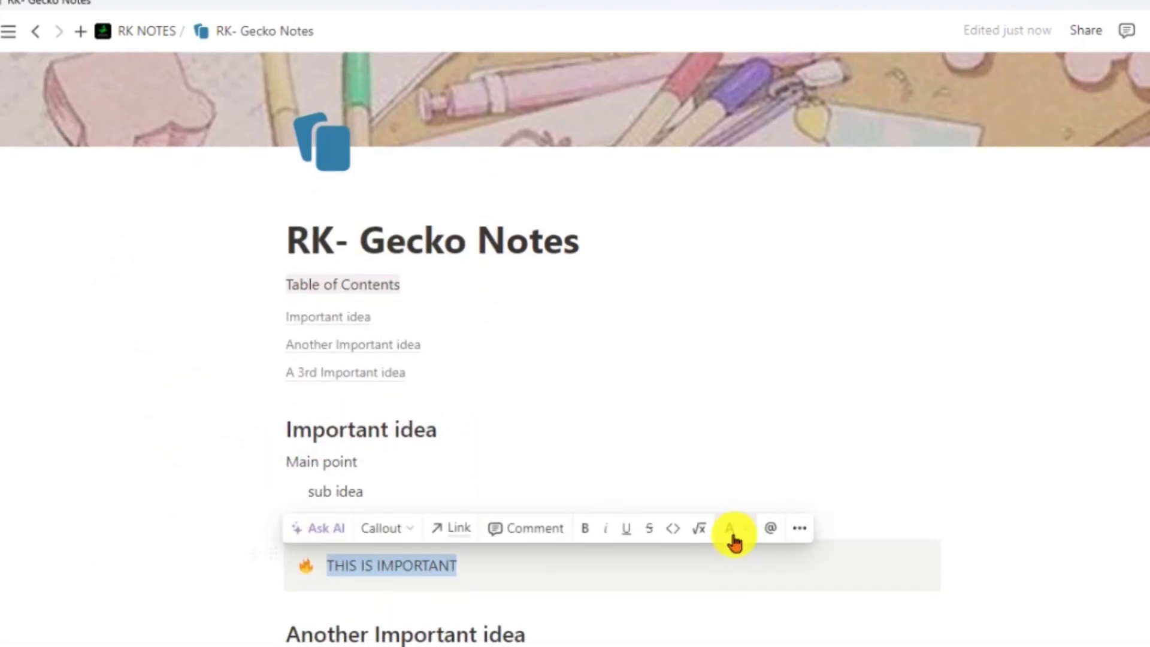
{"action": "left_click", "coordinate": [732, 532]}
{"action": "left_click", "coordinate": [670, 400]}
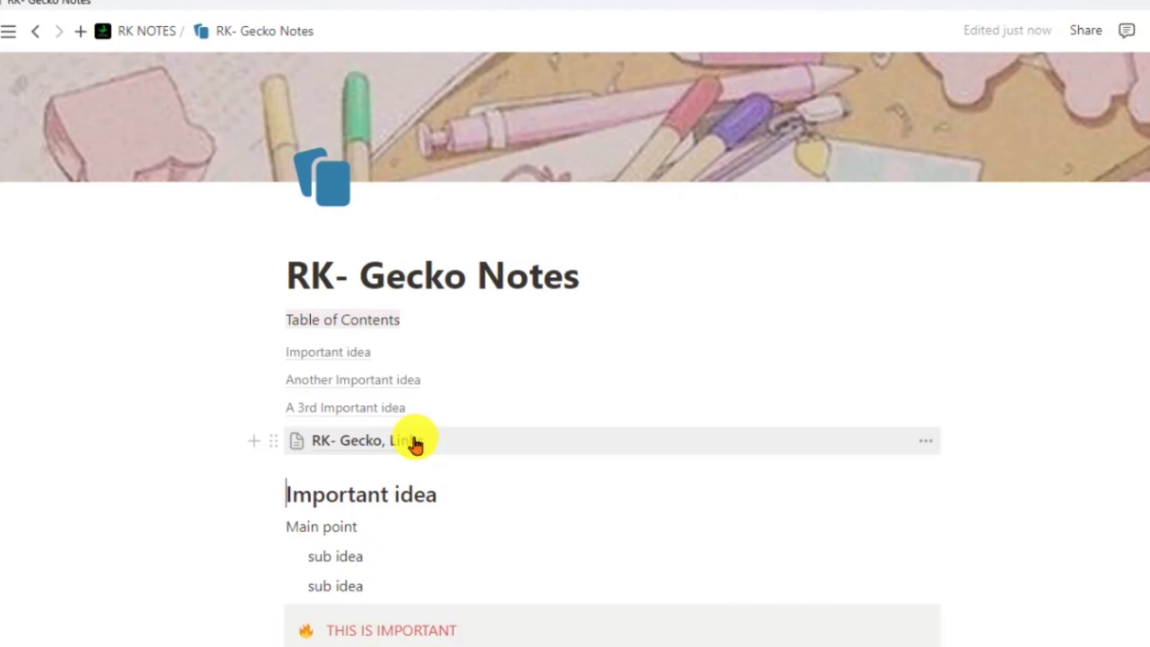
- On the RK- Gecko, Links page, paste the PetHelpful leopard gecko article's address as a plain link and, beneath it, as a bookmark
{"action": "left_click", "coordinate": [415, 445]}
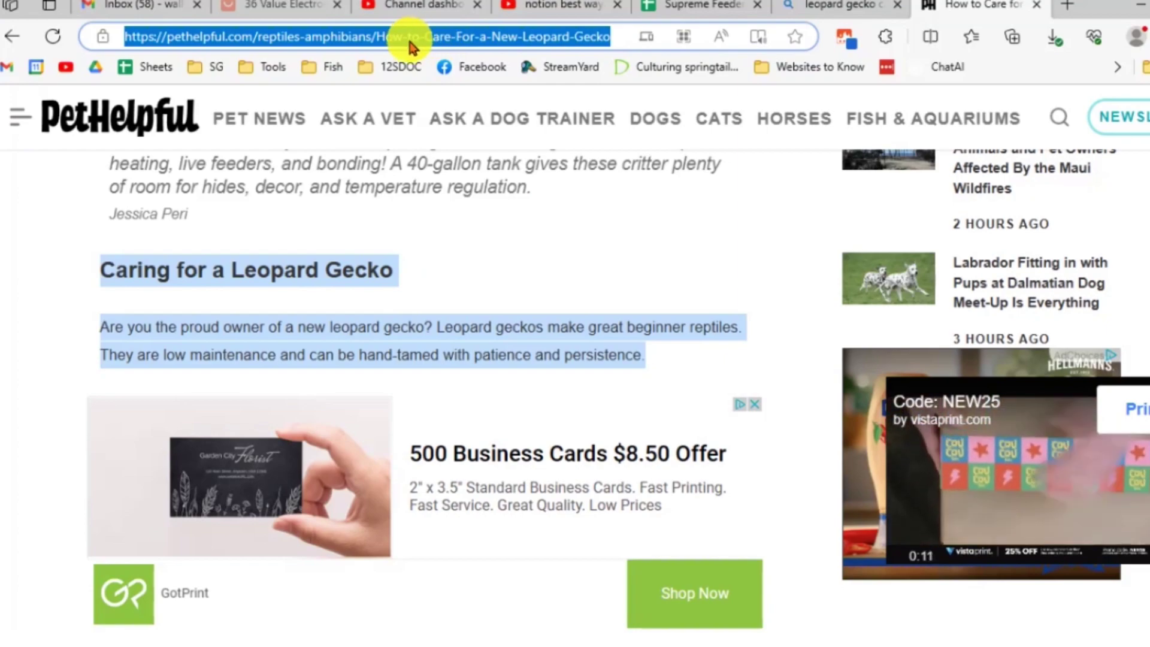
{"action": "key", "text": "alt+Tab"}
{"action": "type", "text": "/"}
{"action": "key", "text": "BackSpace"}
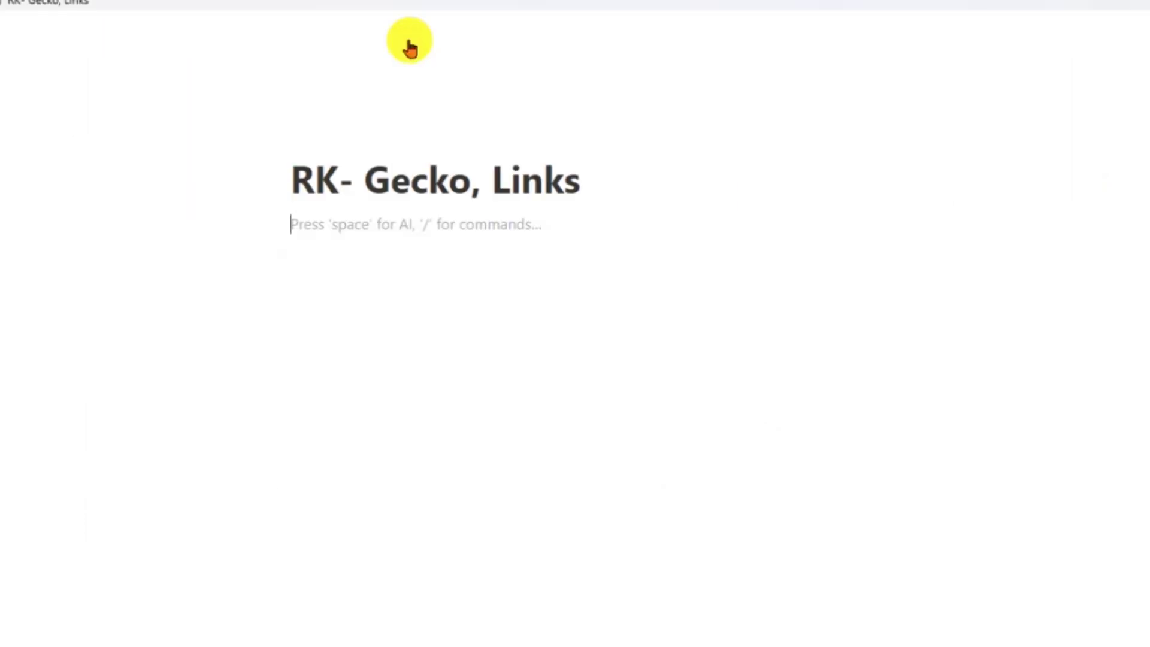
{"action": "type", "text": "How to Care for a New Leopard Gecko - PetHelpful"}
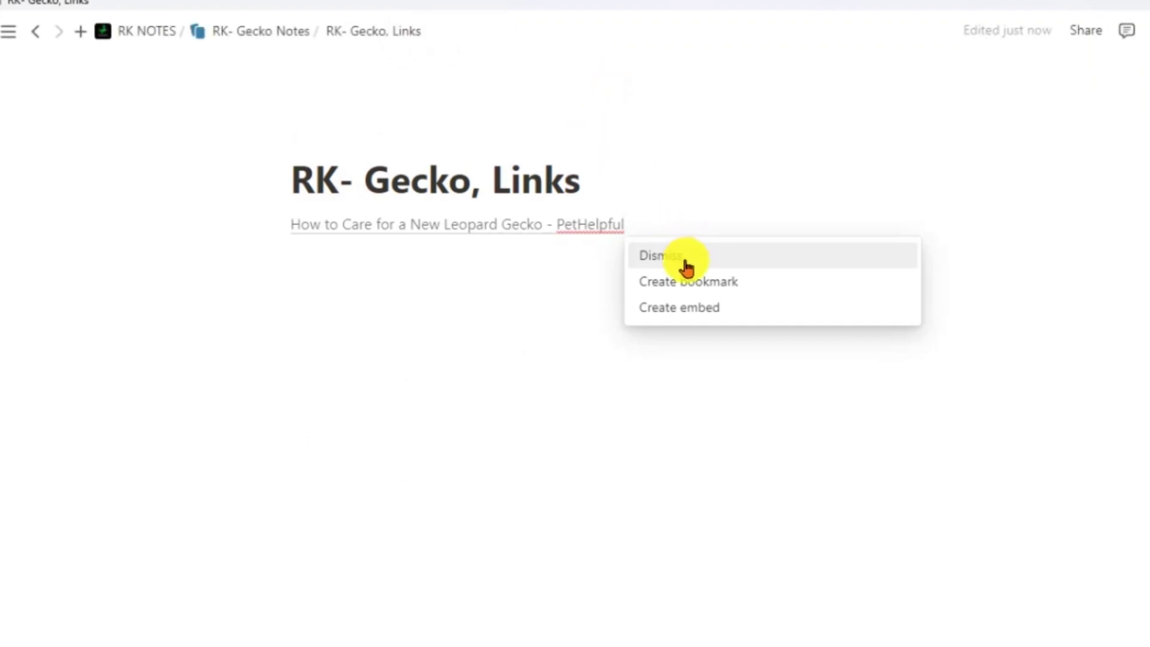
{"action": "left_click", "coordinate": [716, 258]}
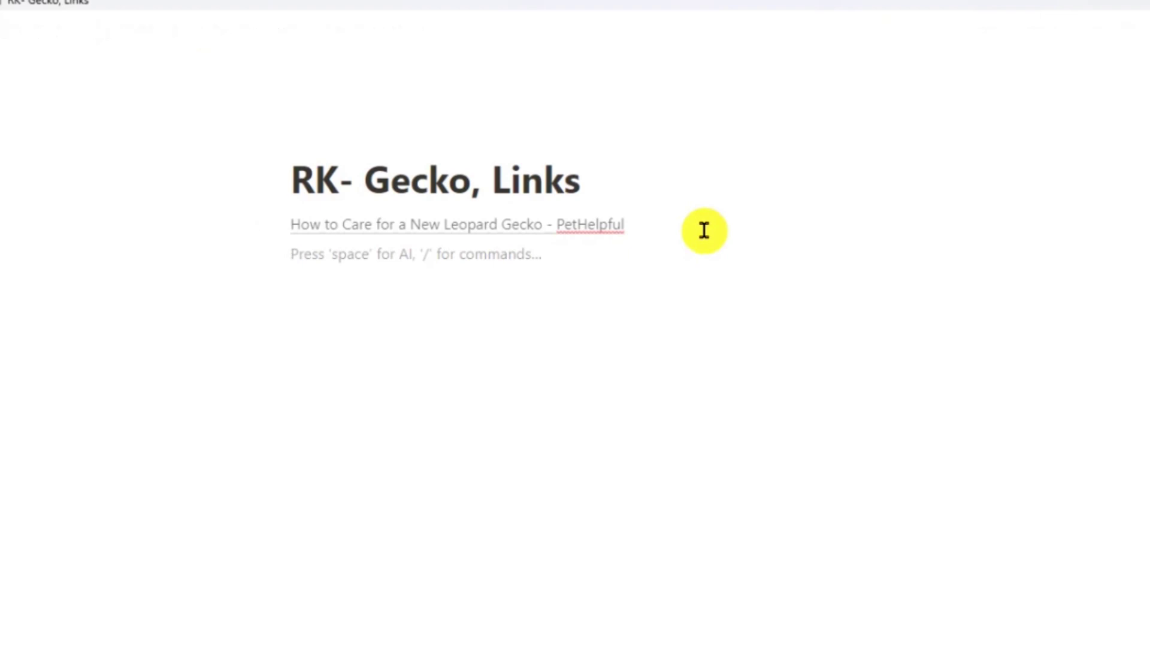
{"action": "type", "text": "How to Care for a New Leopard Gecko - PetHelpful"}
{"action": "left_click", "coordinate": [716, 311]}
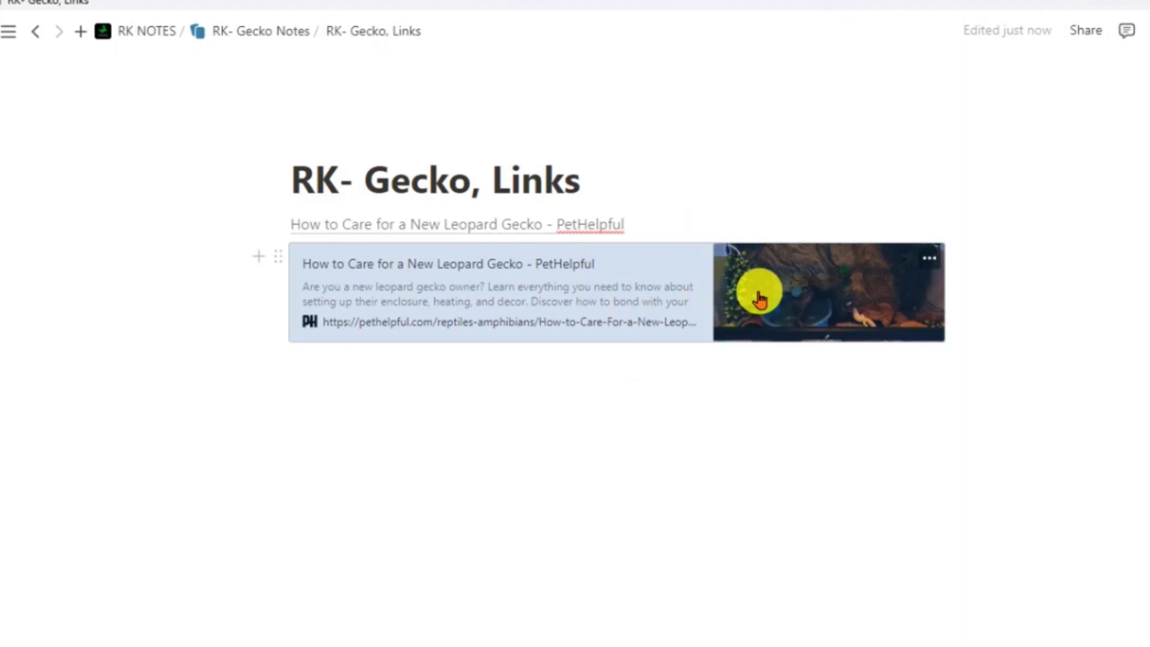
{"action": "left_click", "coordinate": [1053, 330]}
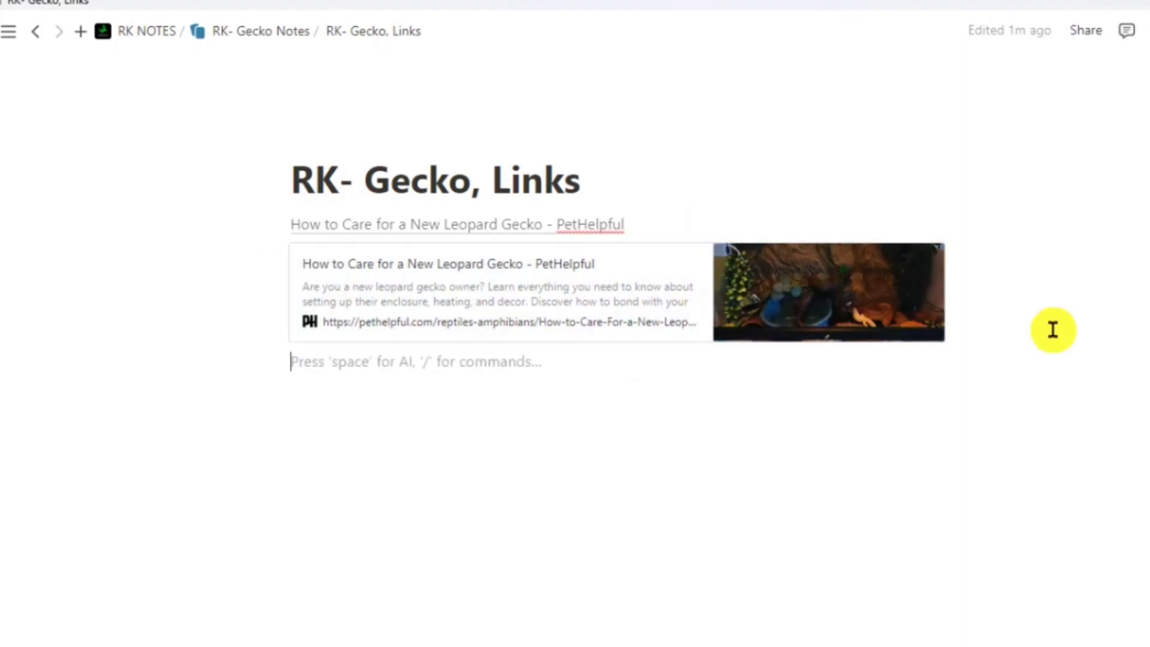
{"action": "type", "text": "https://youtu.be/hsa_pPWq0b4"}
{"action": "left_click", "coordinate": [570, 444]}
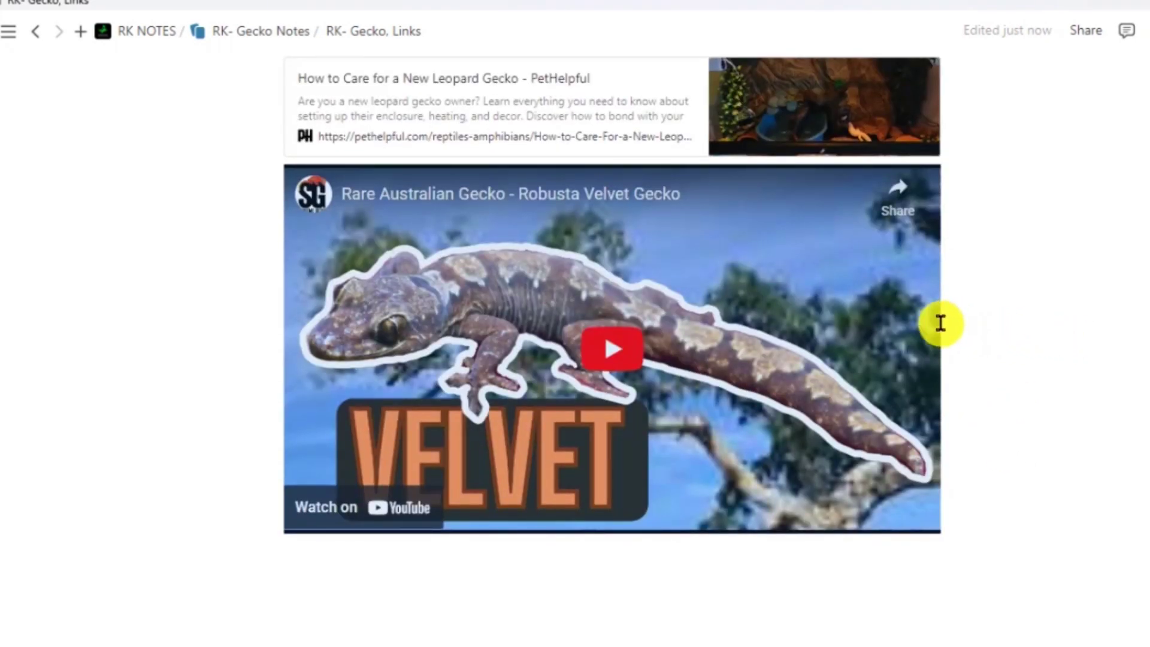
- Shrink the embedded gecko video to about half the text width and align it left
{"action": "mouse_move", "coordinate": [939, 324]}
{"action": "left_click_drag", "start_coordinate": [933, 335], "coordinate": [752, 303]}
{"action": "left_click", "coordinate": [752, 302]}
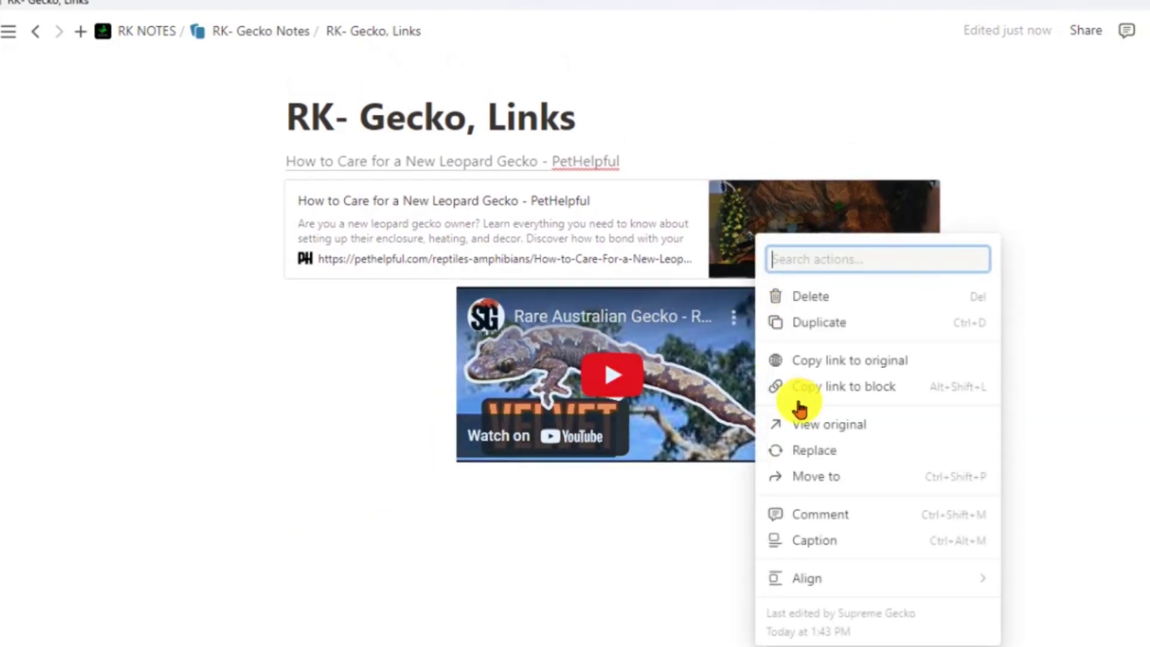
{"action": "mouse_move", "coordinate": [847, 579]}
{"action": "left_click", "coordinate": [1068, 565]}
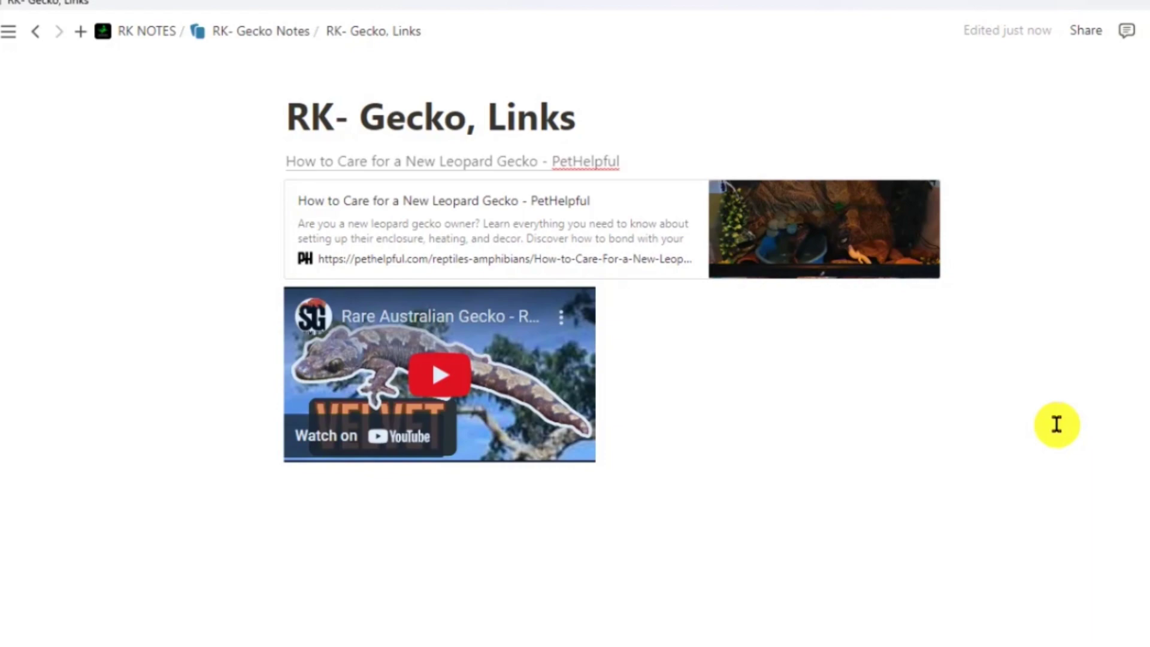
- Return to RK- Gecko Notes, open its RK- Gallery sub-page and add an image block
{"action": "key", "text": "ctrl+bracketleft"}
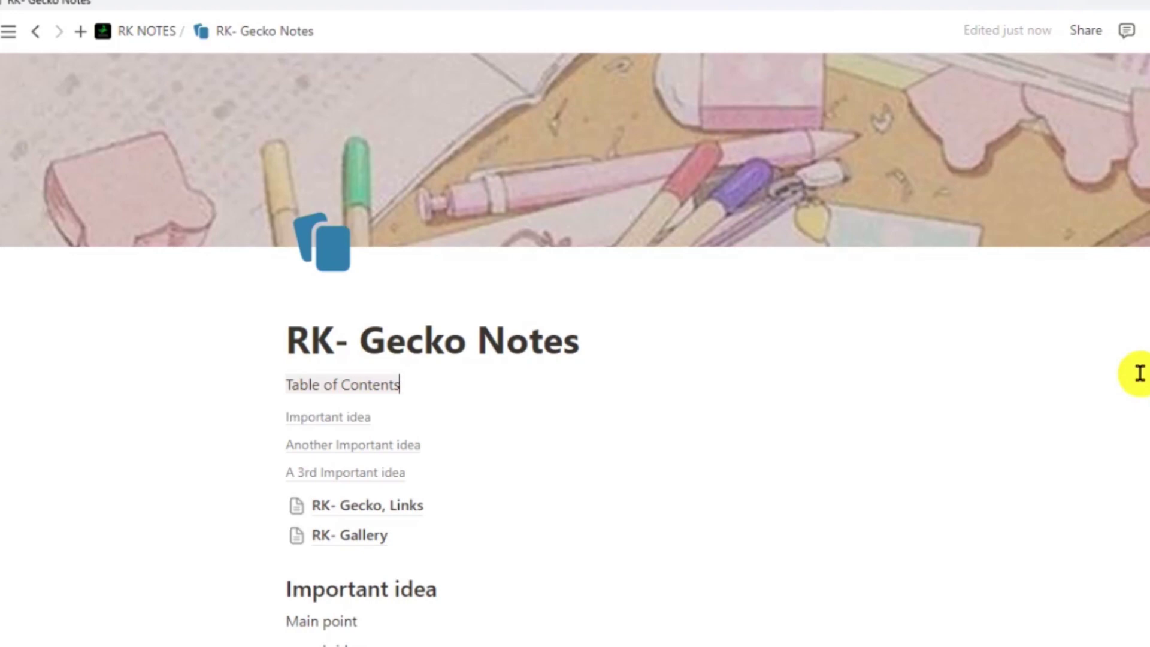
{"action": "left_click", "coordinate": [361, 542]}
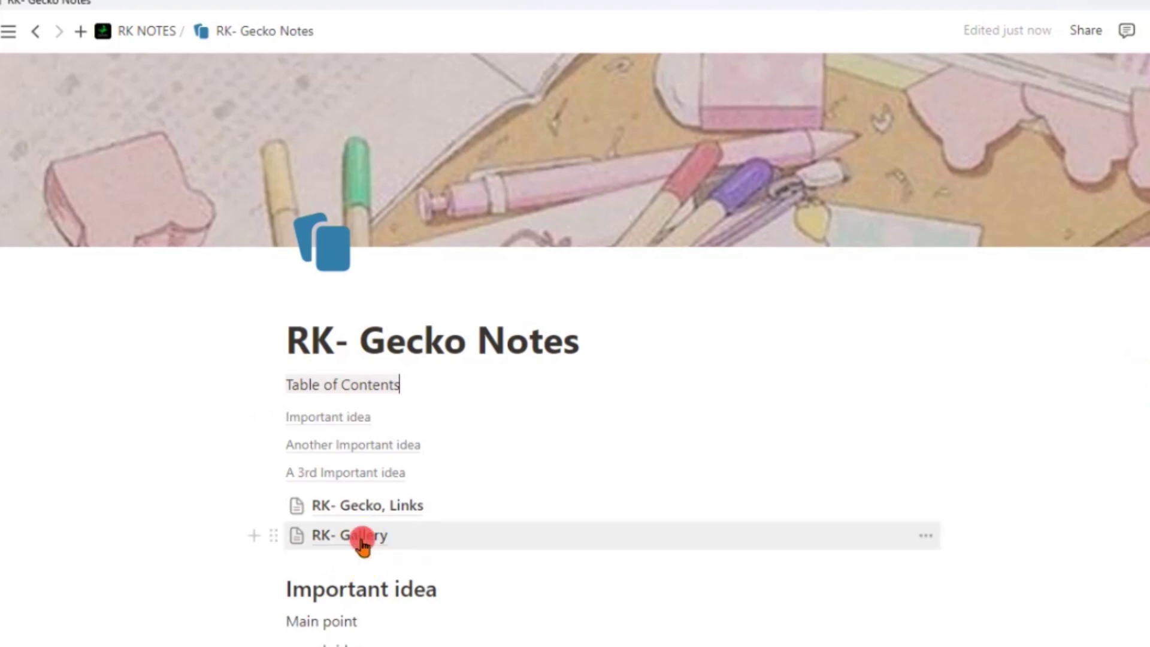
{"action": "type", "text": "/i"}
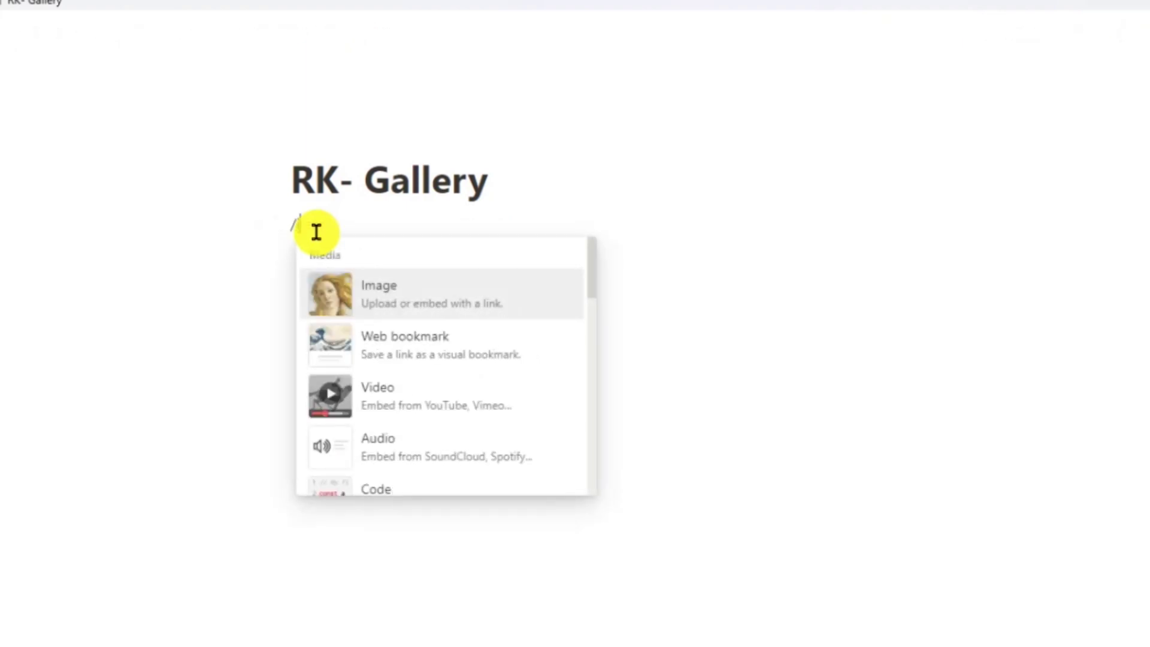
{"action": "left_click", "coordinate": [390, 297]}
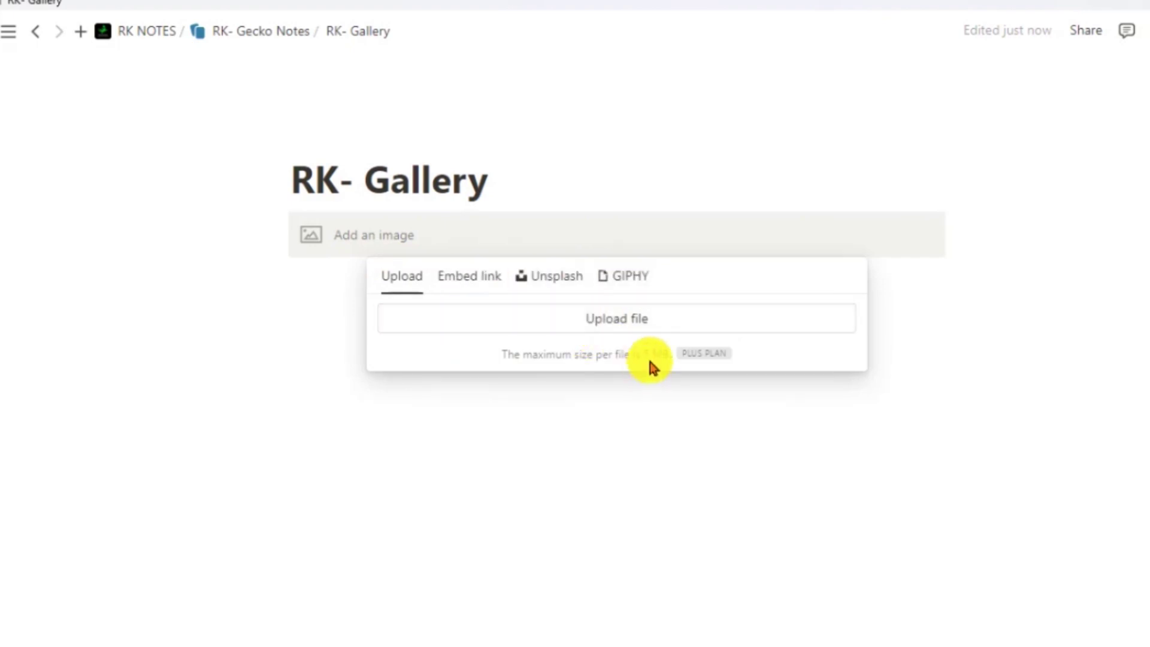
- Upload the WithAttitude2 picture from the Chahoua folder and shrink it to less than half its inserted width
{"action": "left_click", "coordinate": [633, 316]}
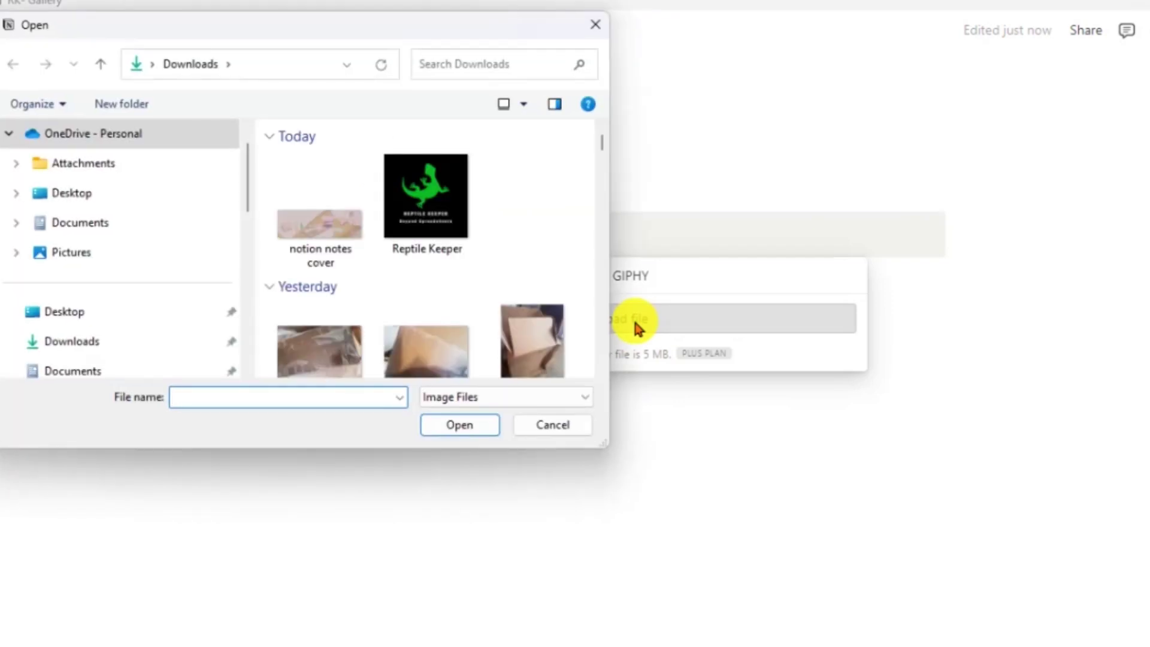
{"action": "left_click_drag", "start_coordinate": [604, 223], "coordinate": [601, 352]}
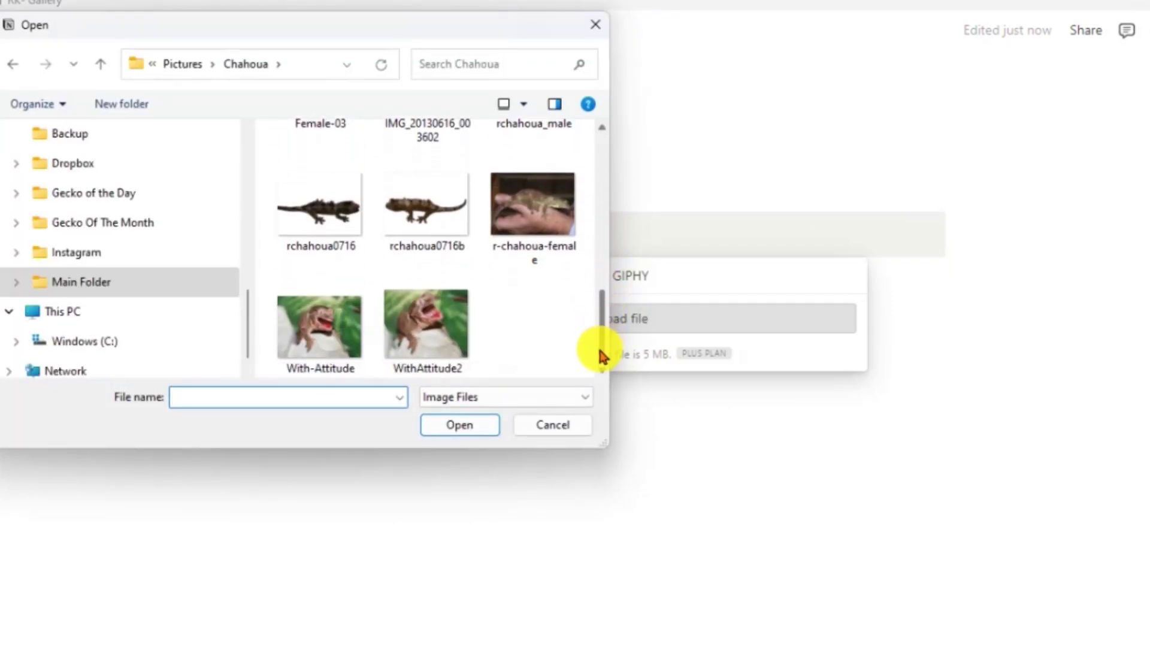
{"action": "left_click", "coordinate": [440, 348]}
{"action": "left_click", "coordinate": [458, 424]}
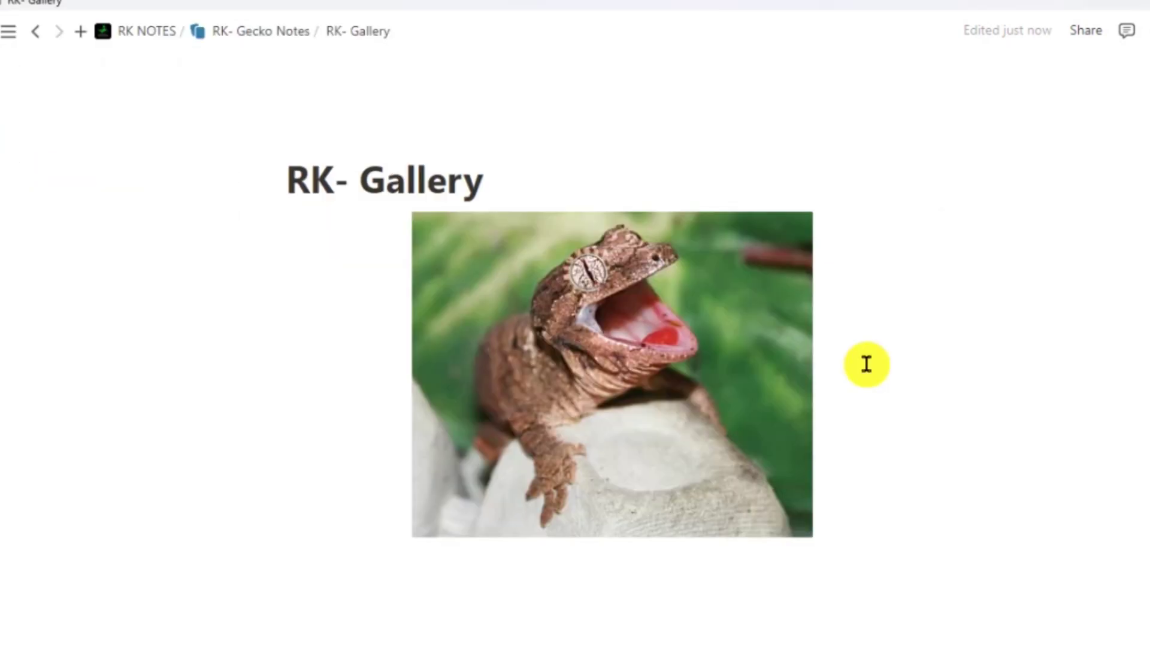
{"action": "left_click_drag", "start_coordinate": [803, 360], "coordinate": [691, 359]}
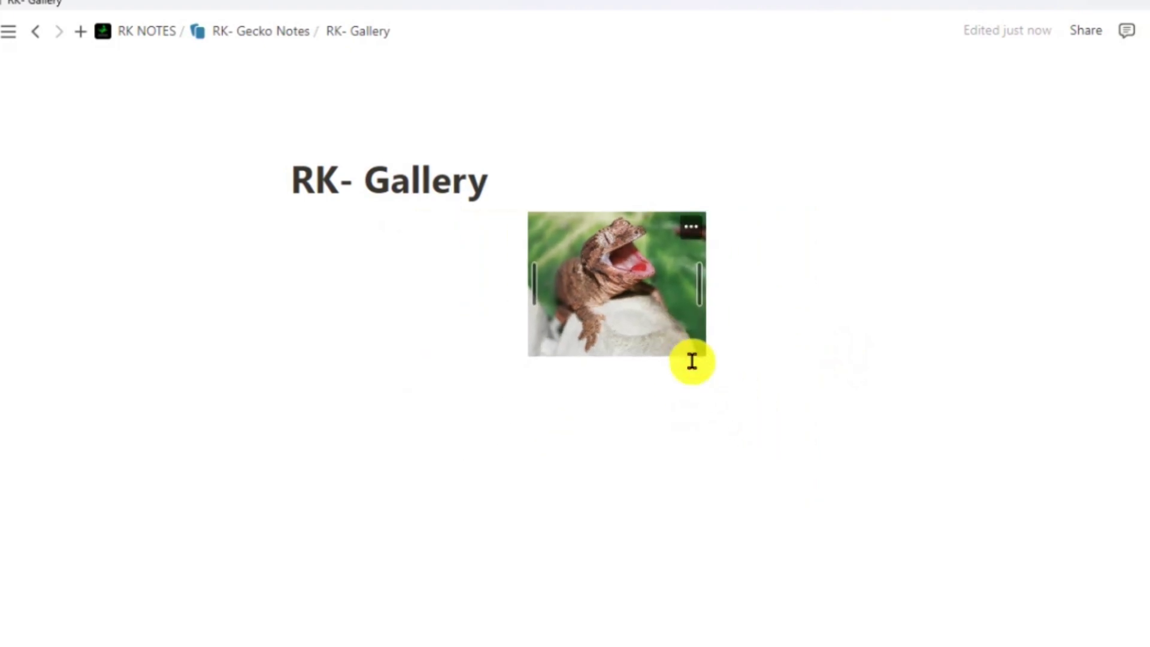
- Align the first gallery picture left, and copy the image link of Northern Gecko's close-up chahoua photo from Bing Images in the browser
{"action": "left_click", "coordinate": [696, 229]}
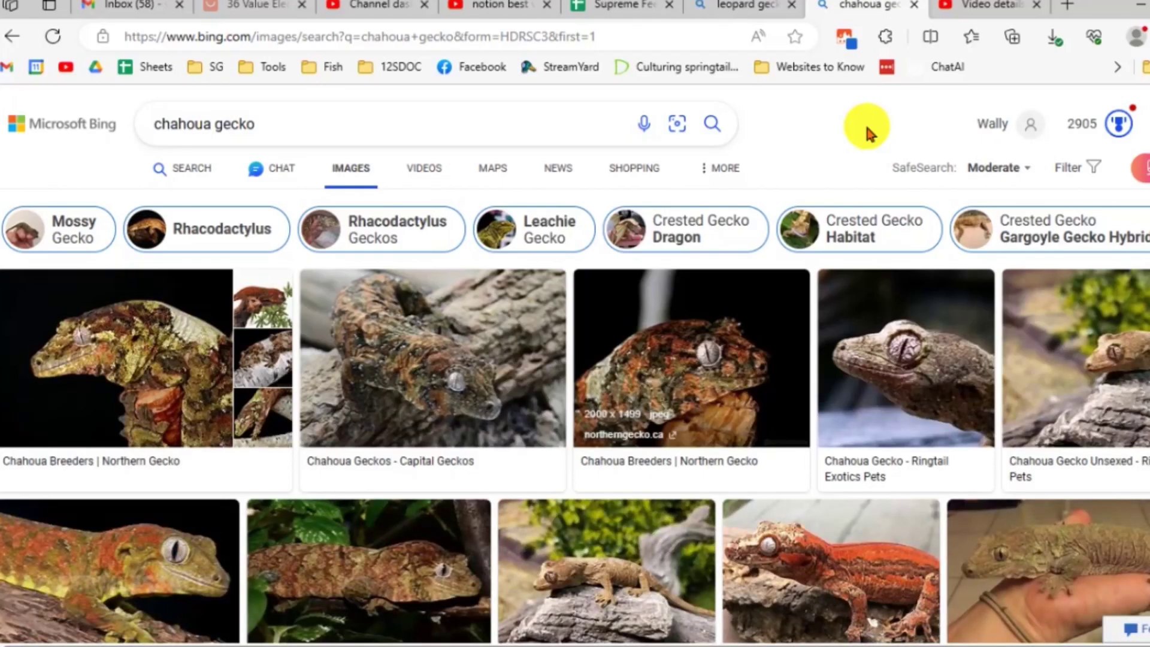
{"action": "left_click", "coordinate": [735, 334]}
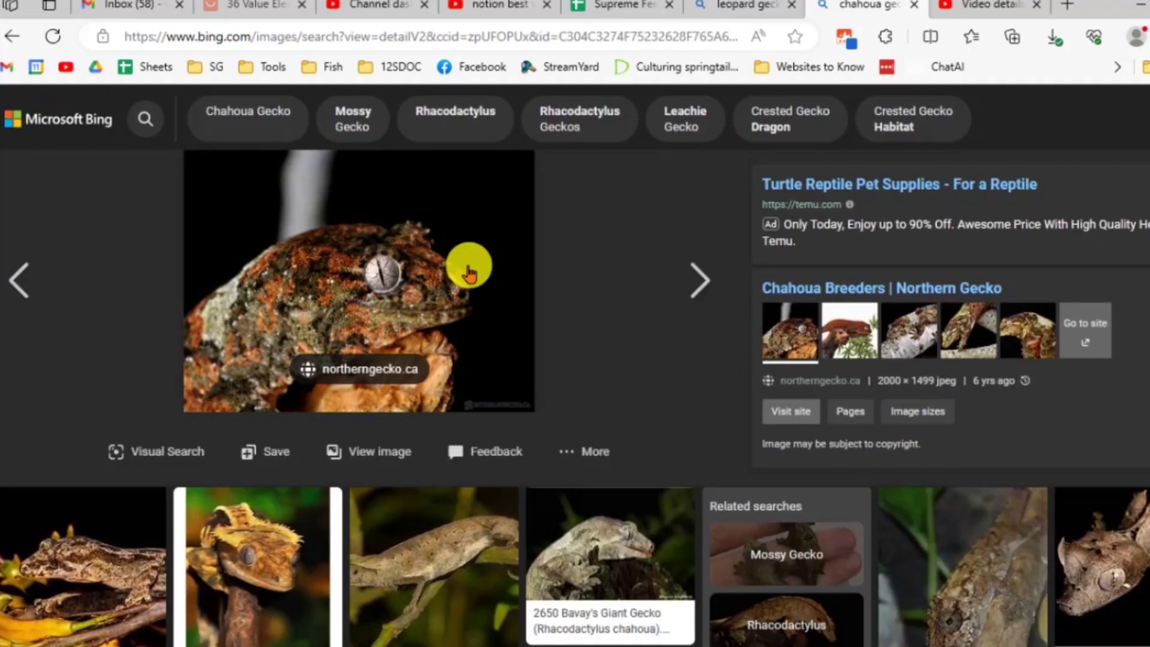
{"action": "right_click", "coordinate": [470, 264]}
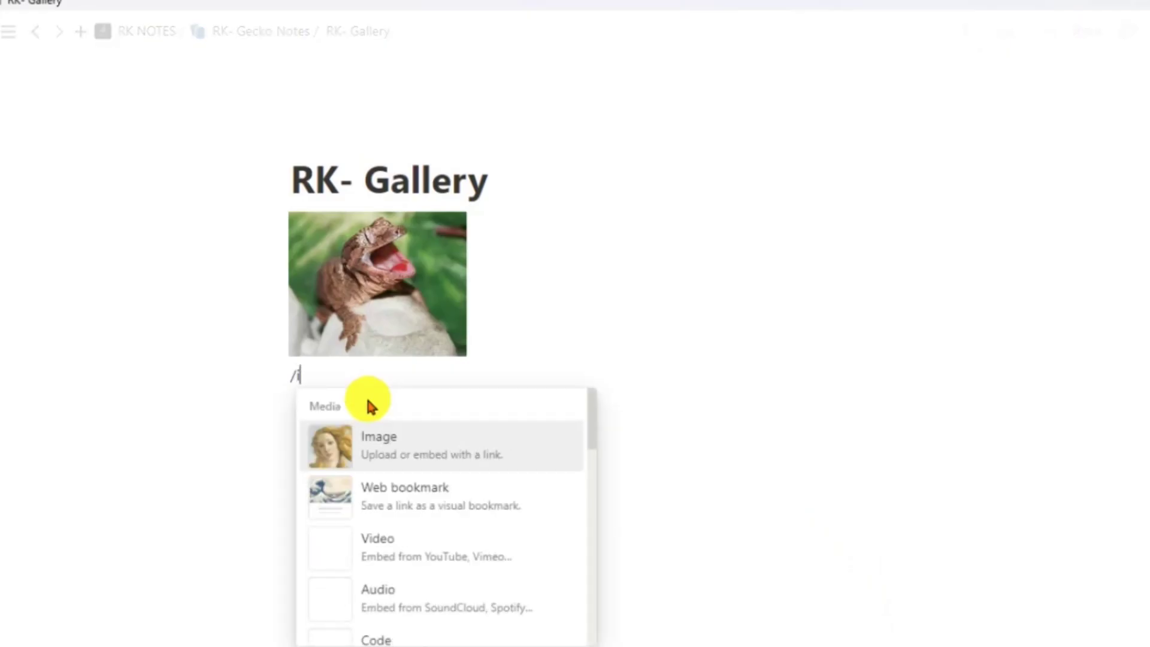
- Back in Notion, add an image block below the first picture and embed the copied northerngecko.ca image link in it
{"action": "type", "text": "m"}
{"action": "left_click", "coordinate": [380, 448]}
{"action": "left_click", "coordinate": [470, 433]}
{"action": "key", "text": "ctrl+v"}
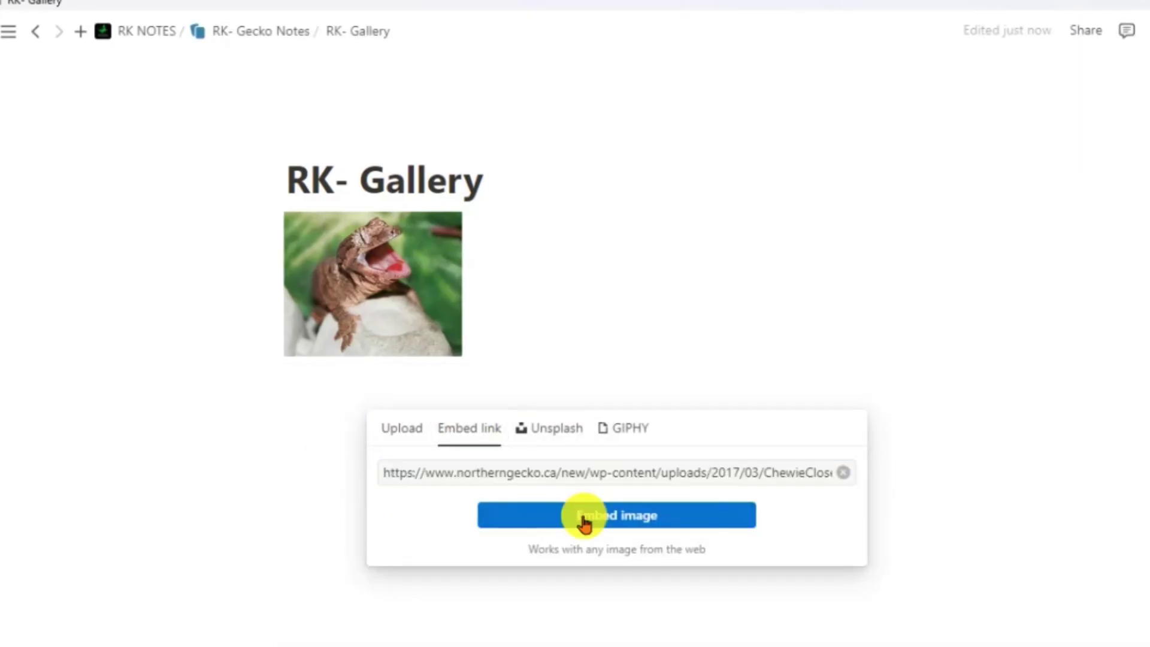
{"action": "left_click", "coordinate": [585, 517]}
- Shrink the embedded chahoua close-up to about the first picture's width and align it left
{"action": "left_click_drag", "start_coordinate": [933, 531], "coordinate": [713, 521]}
{"action": "left_click", "coordinate": [680, 347]}
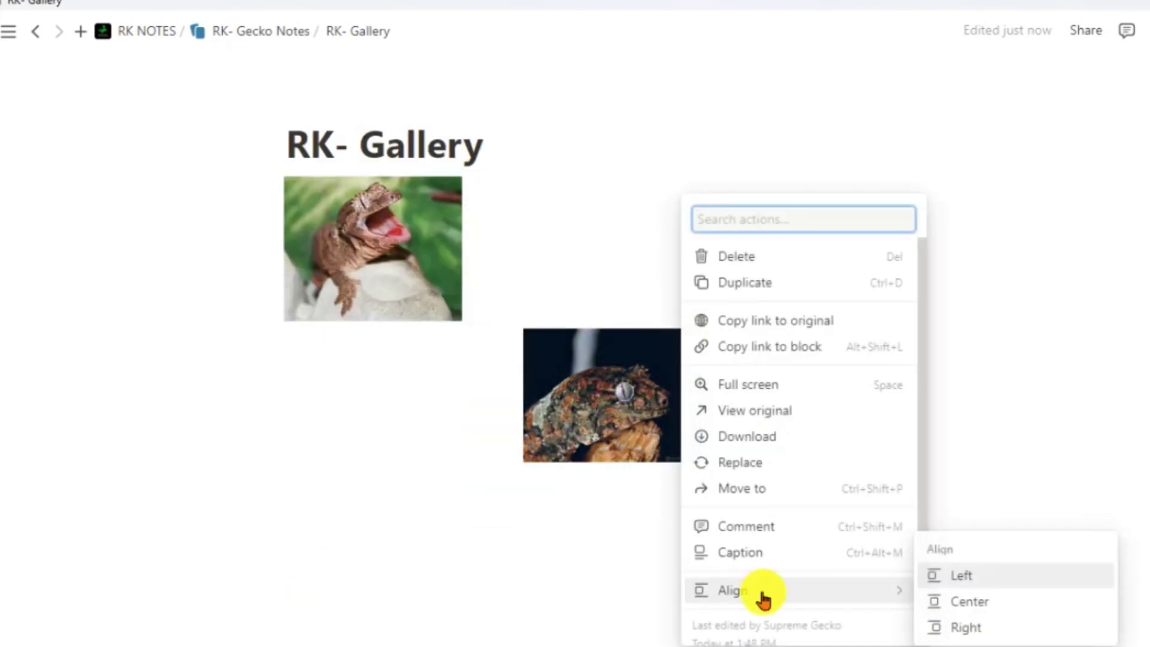
{"action": "left_click", "coordinate": [995, 574]}
- Move the chahoua close-up beside the first picture so the two form side-by-side columns
{"action": "left_click", "coordinate": [401, 487]}
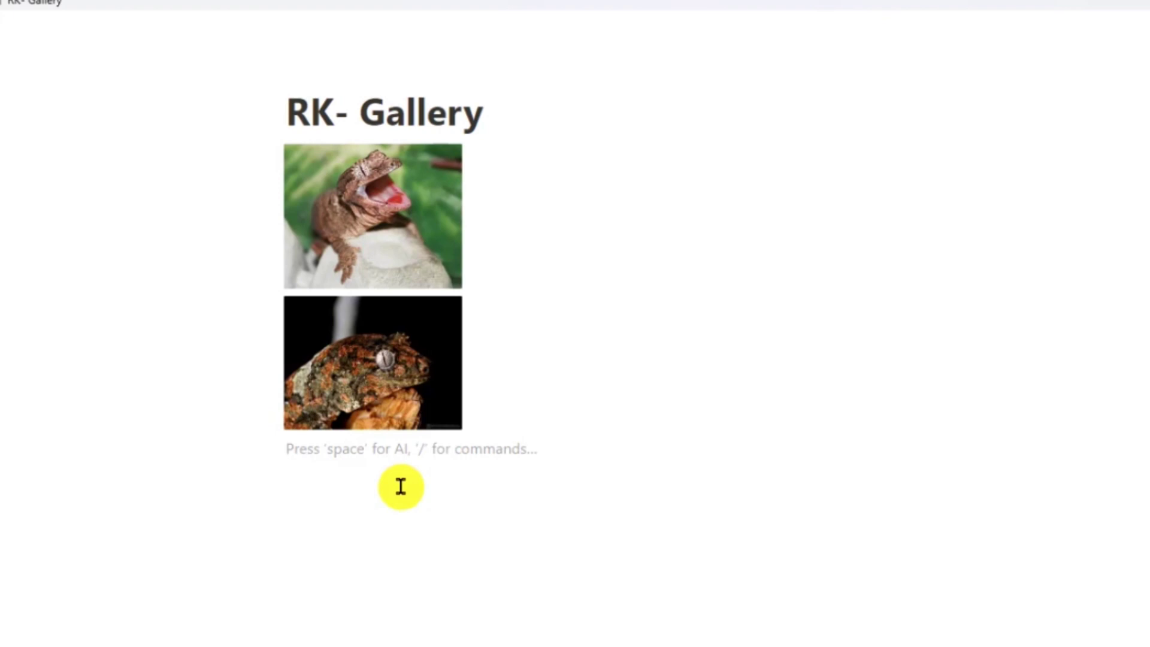
{"action": "type", "text": "/col"}
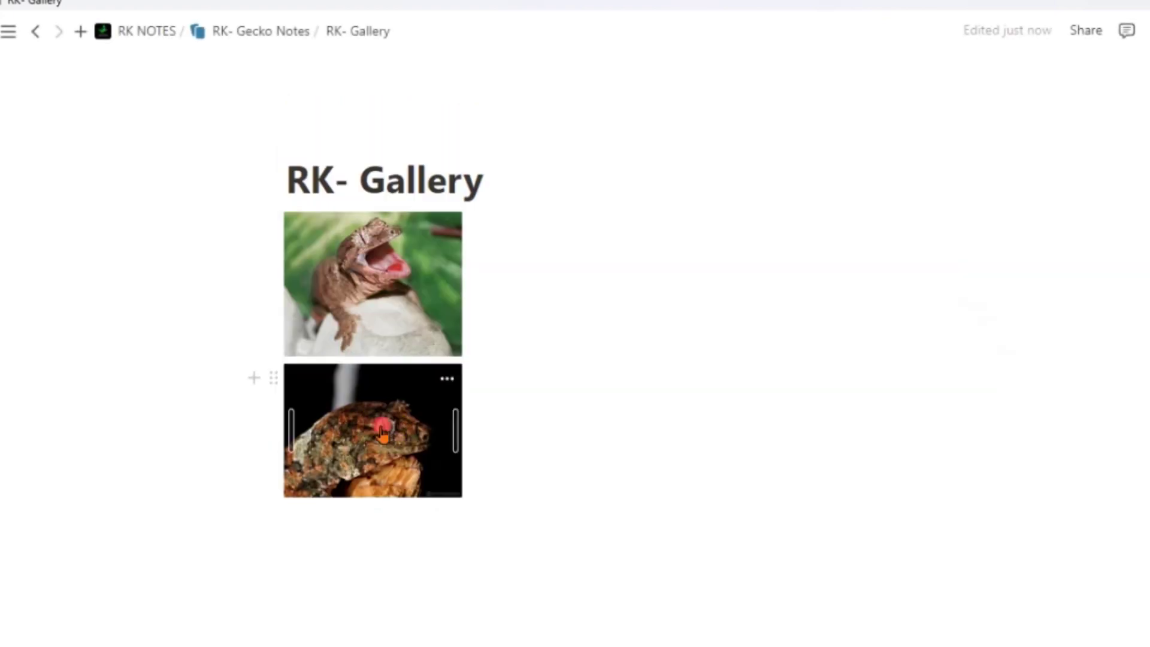
{"action": "left_click_drag", "start_coordinate": [272, 377], "coordinate": [578, 289]}
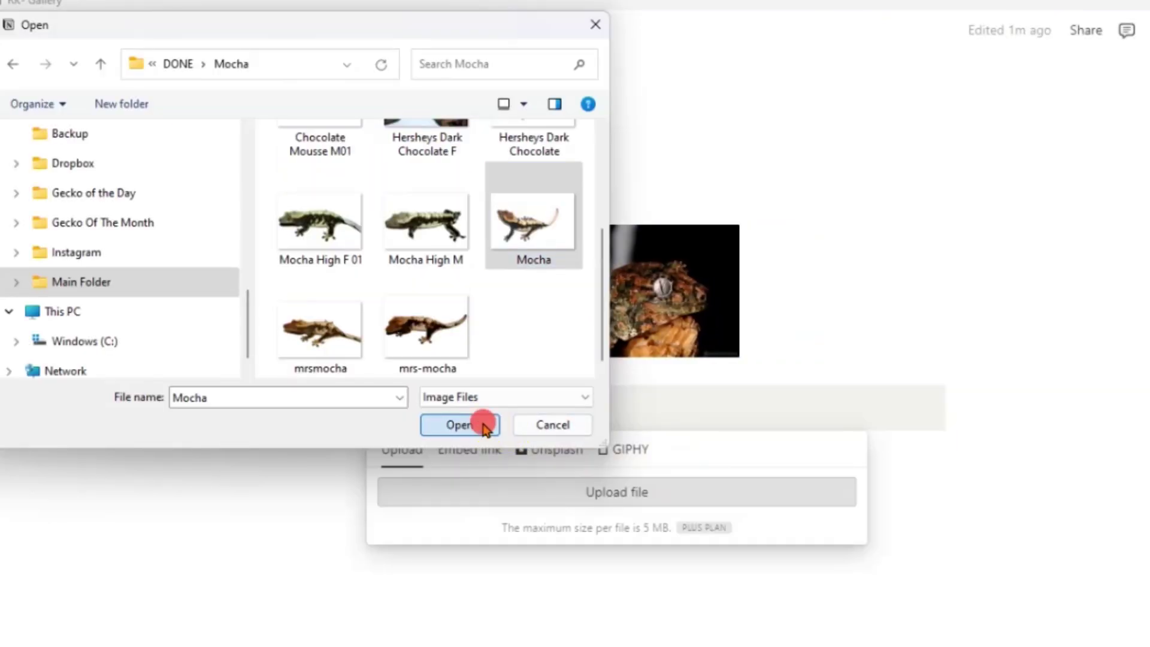
- Upload the Mocha picture from the Mocha folder and place it as a third column beside the chahoua close-up
{"action": "left_click", "coordinate": [479, 419]}
{"action": "left_click_drag", "start_coordinate": [565, 380], "coordinate": [863, 206]}
{"action": "left_click", "coordinate": [527, 520]}
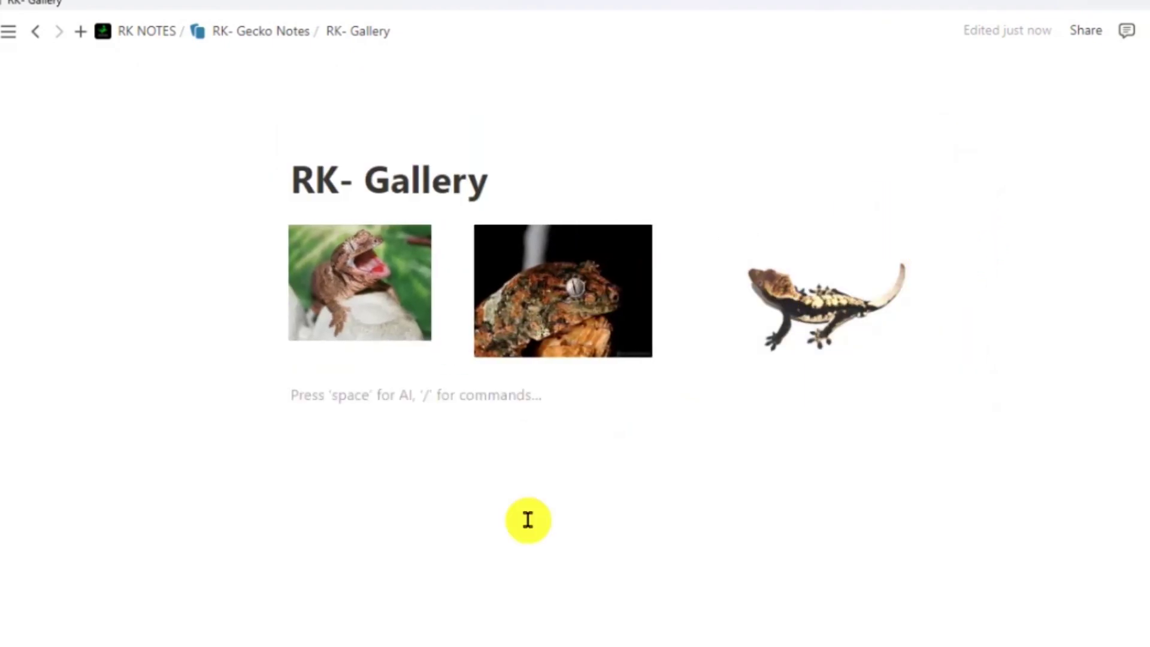
- Go back to the RK NOTES page and open RK- Gecko Notes from it
{"action": "left_click", "coordinate": [147, 33]}
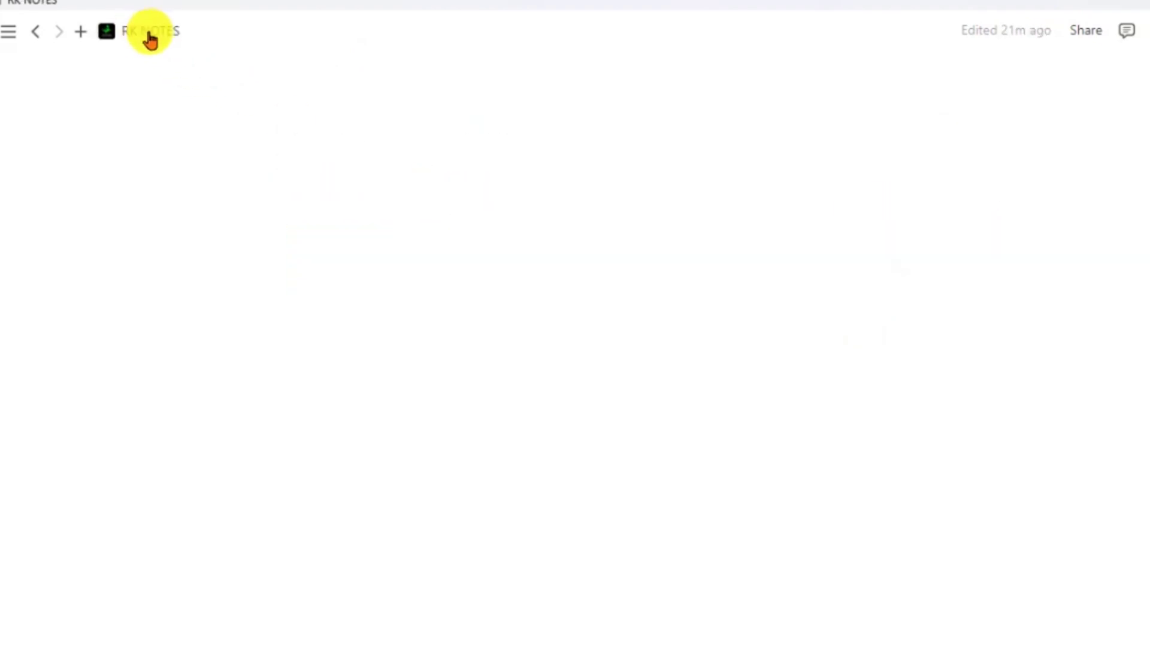
{"action": "left_click", "coordinate": [400, 439]}
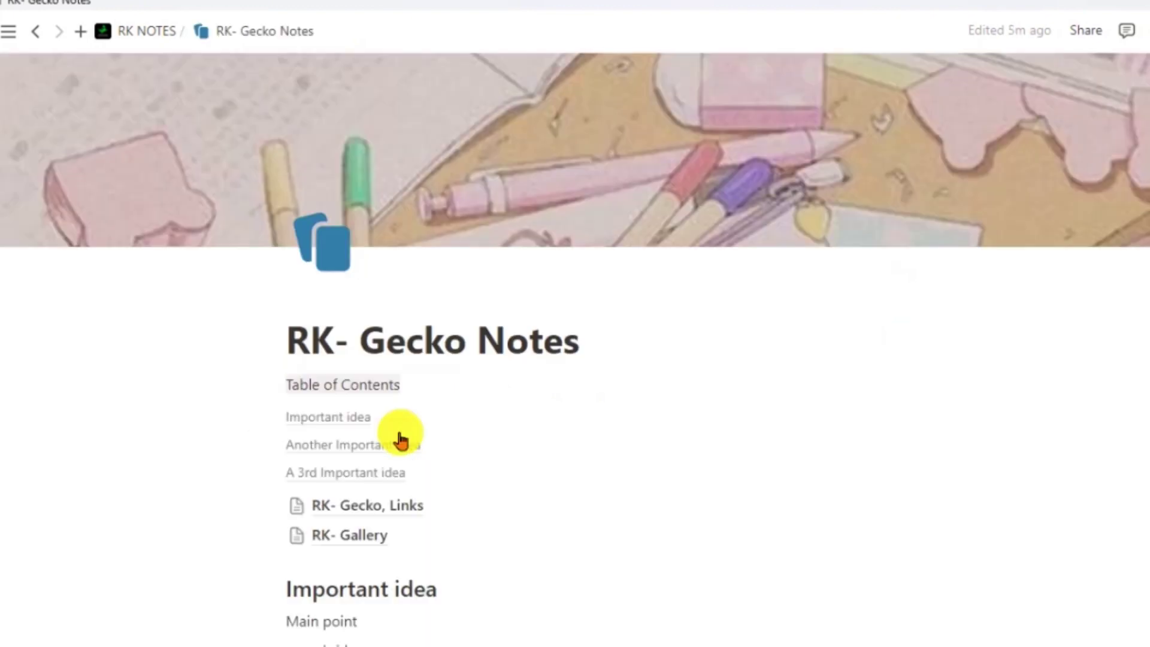